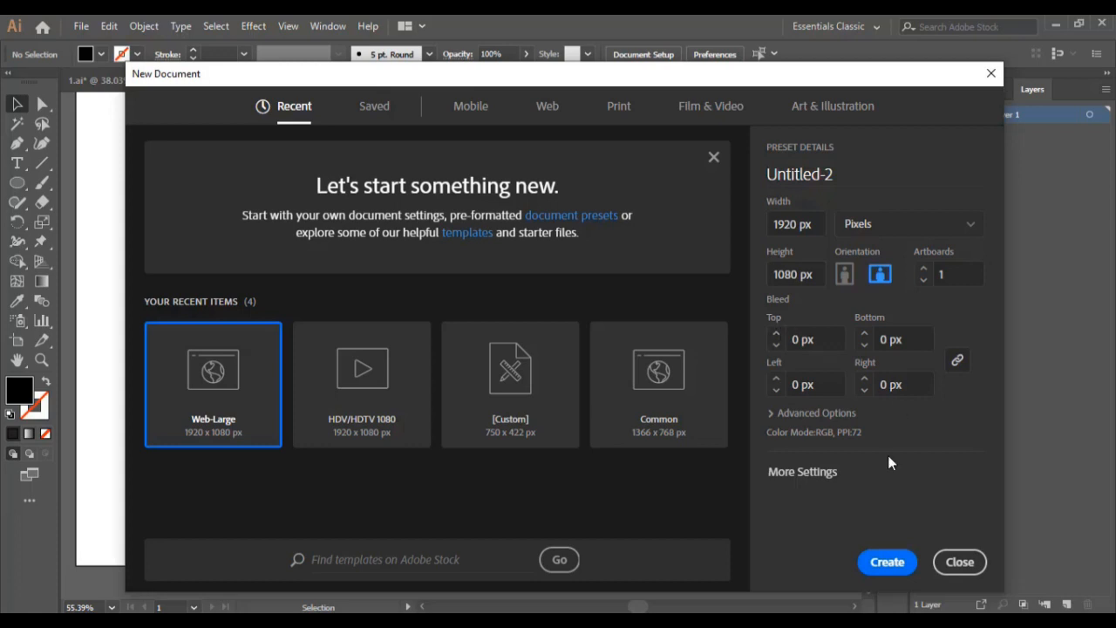
Create a new 1920 x 1080 px document and copy the six colour squares from 1.ai into it
click(884, 559)
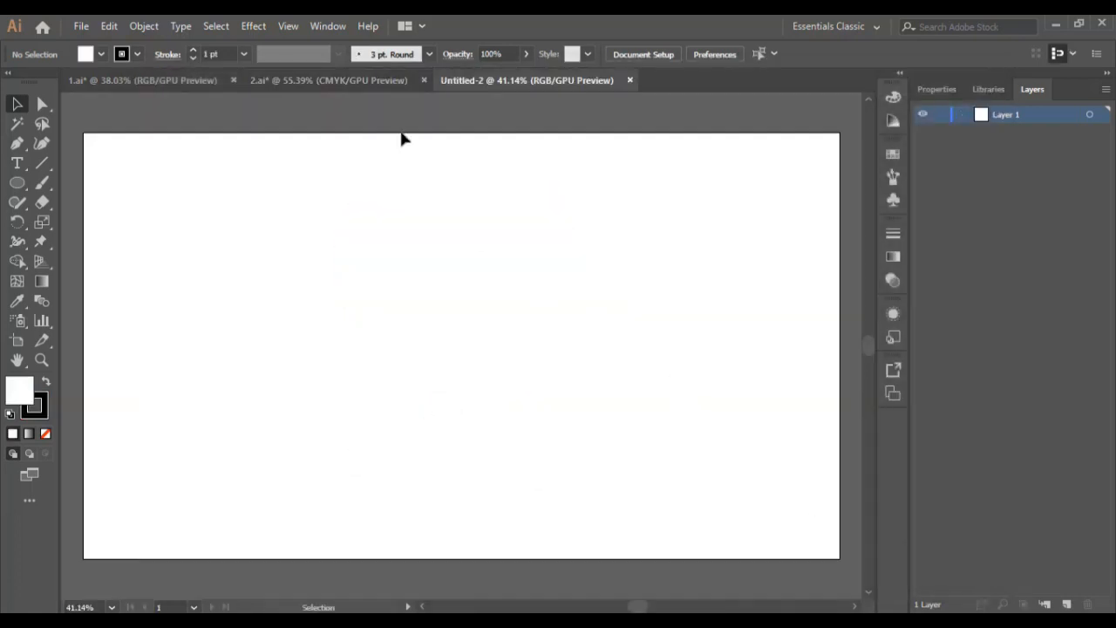
click(144, 80)
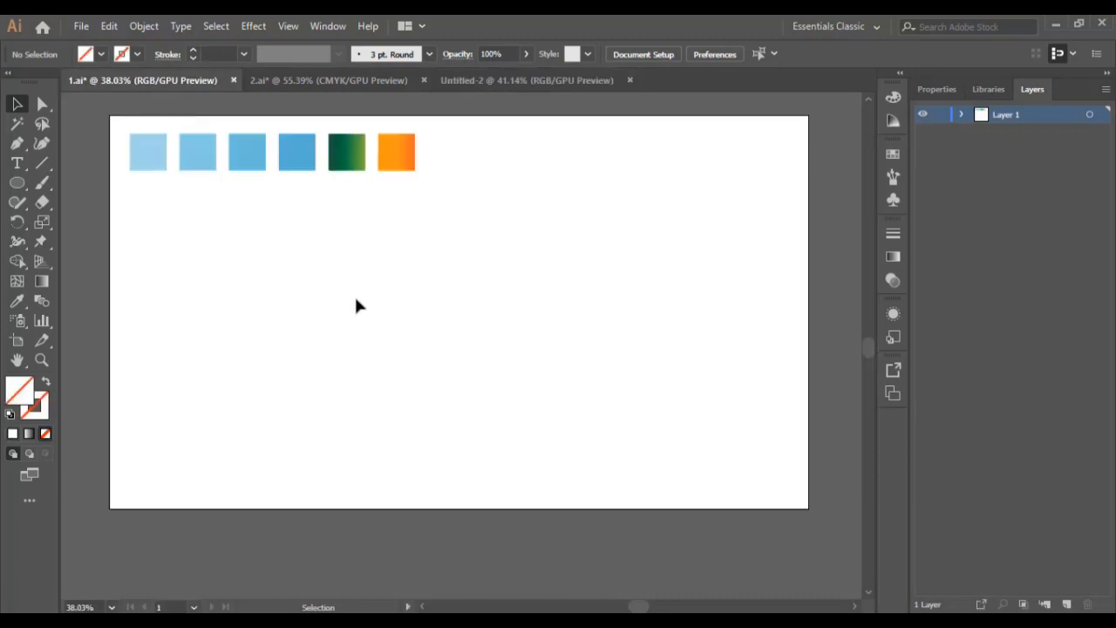
drag(410, 189, 152, 160)
mouse_move(385, 163)
mouse_down()
mouse_move(530, 92)
mouse_move(343, 185)
mouse_move(323, 209)
mouse_move(388, 178)
mouse_up()
drag(456, 203, 116, 228)
drag(399, 216, 404, 128)
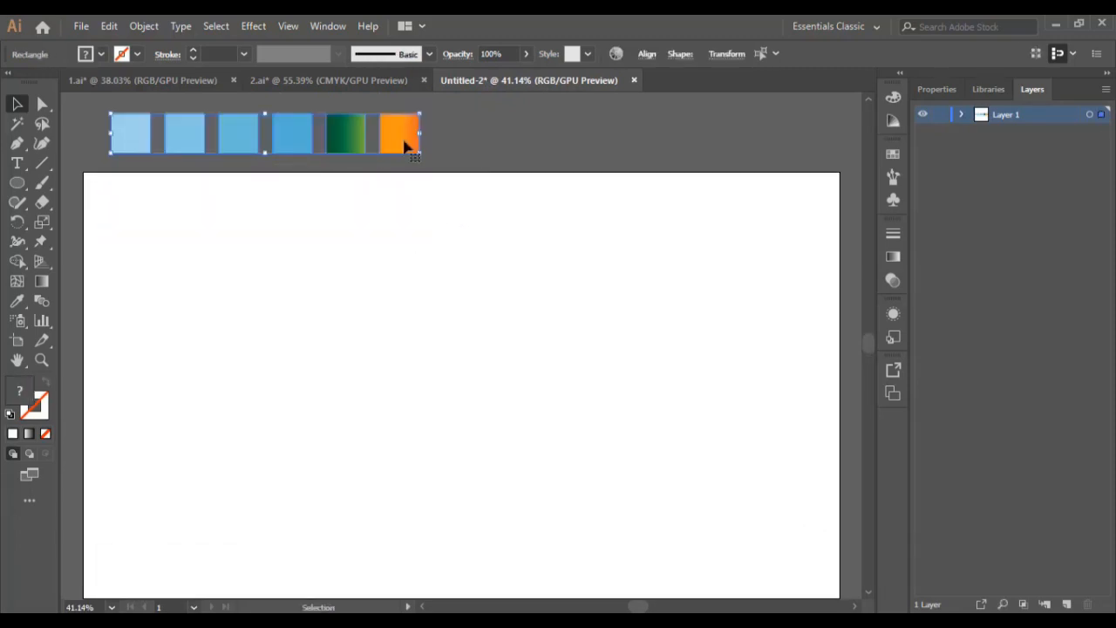
Place the row of six colour squares inside the artboard's upper-left corner
click(446, 234)
scroll(433, 270, up, 4)
scroll(428, 288, down, 5)
drag(109, 137, 396, 197)
click(520, 249)
scroll(502, 259, down, 1)
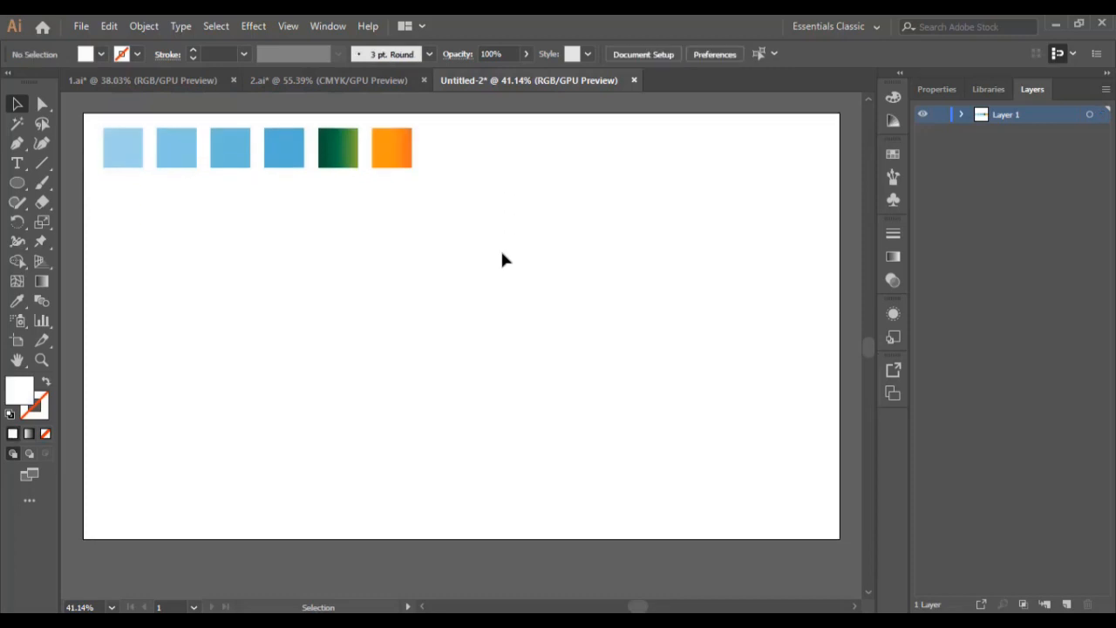
Draw a large circle on the artboard below the colour squares with the Ellipse tool
click(41, 359)
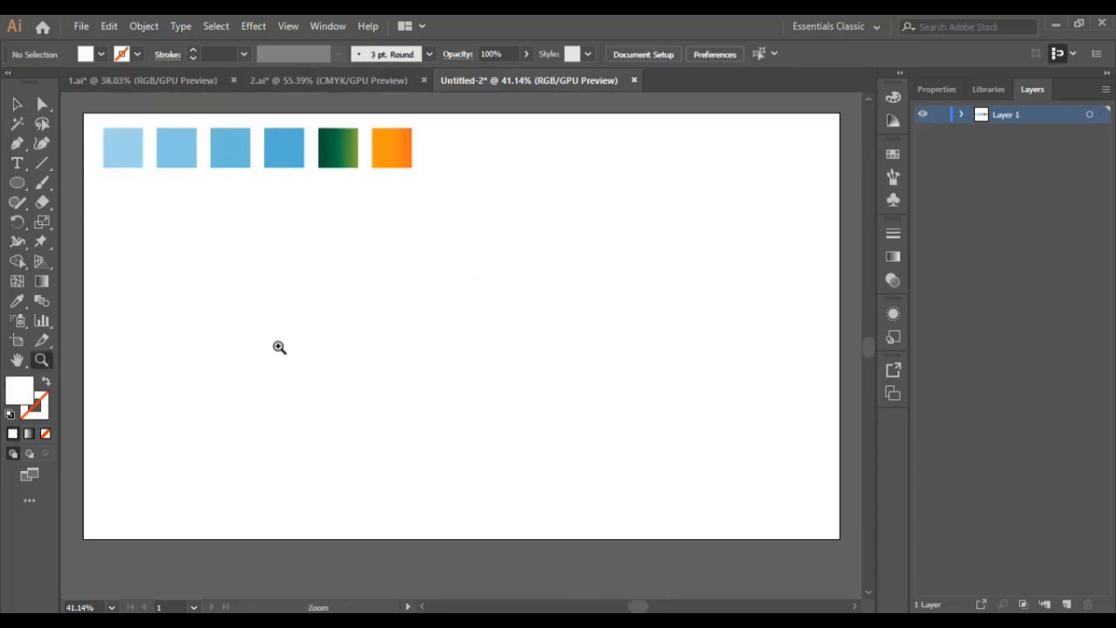
drag(386, 340, 434, 300)
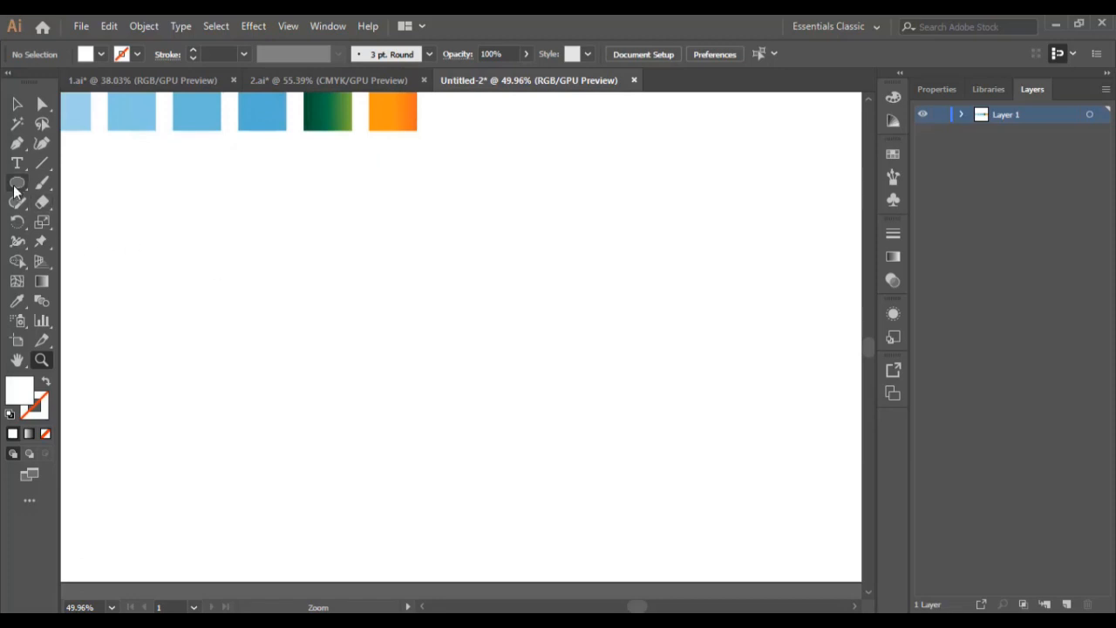
drag(14, 190, 107, 224)
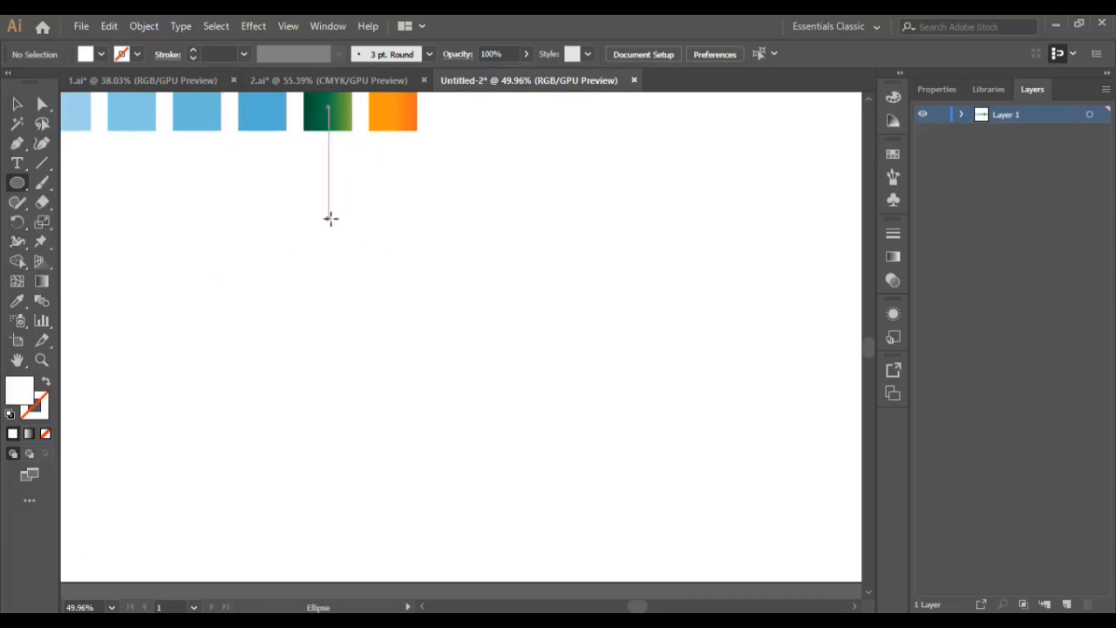
drag(329, 218, 643, 500)
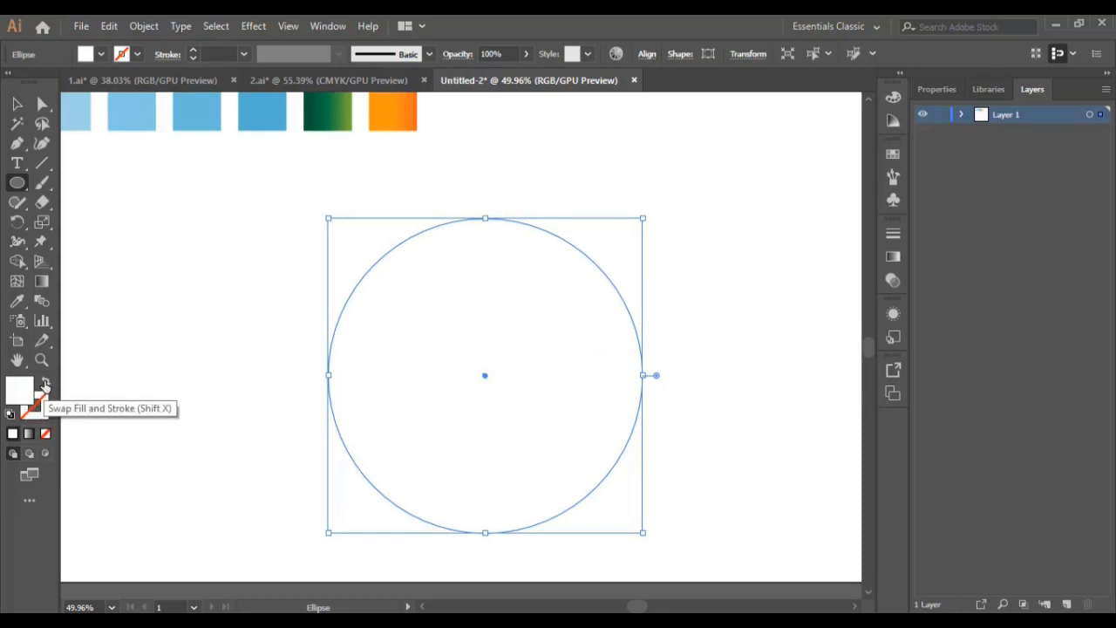
Remove the circle's fill and give it a black 000000 stroke
click(46, 385)
click(46, 415)
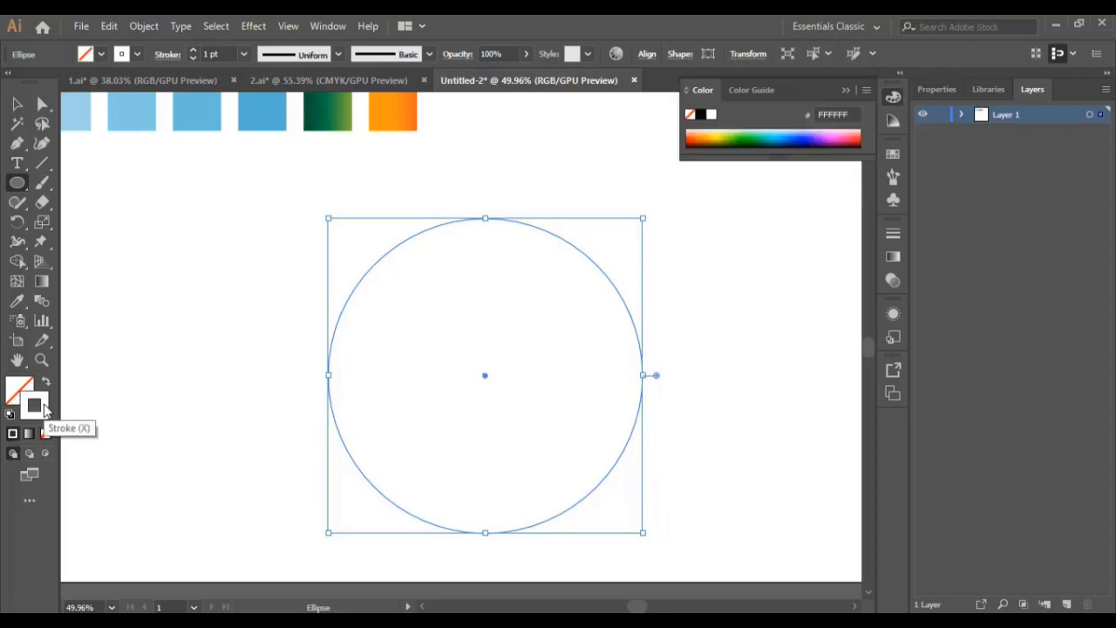
double_click(45, 414)
text(000000)
click(998, 239)
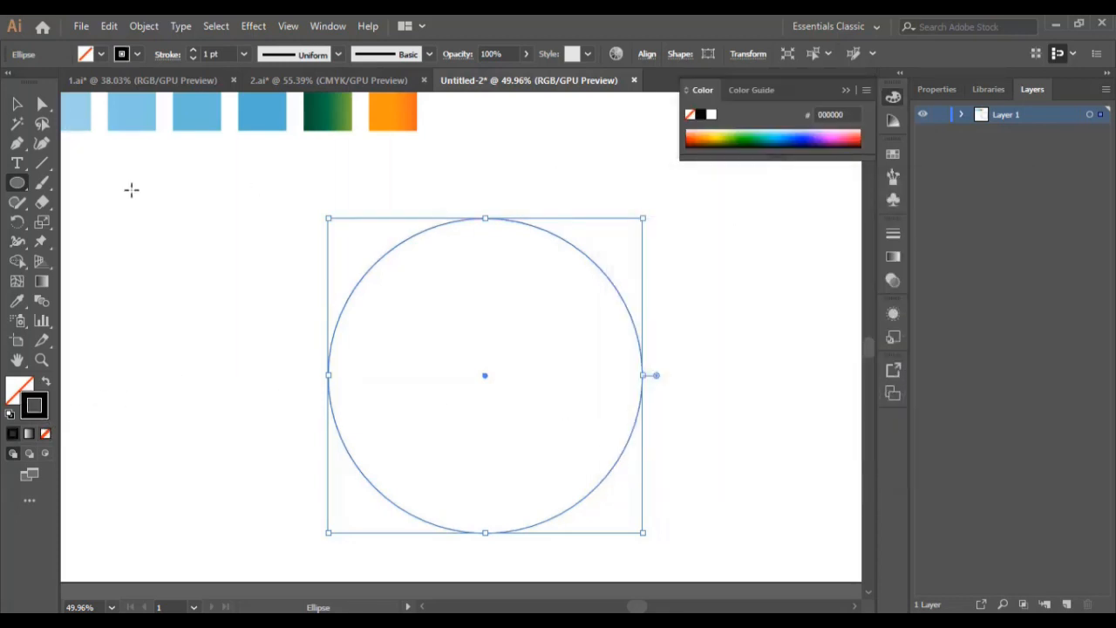
Move the circle slightly up and to the left, and deselect it
click(17, 104)
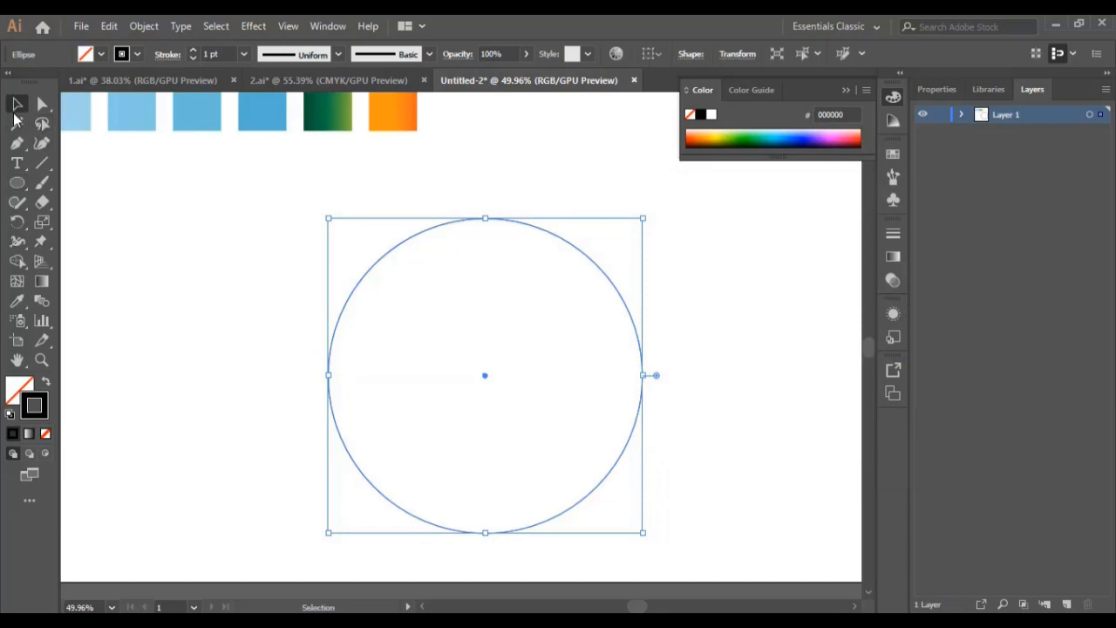
click(712, 296)
mouse_move(587, 254)
mouse_down()
mouse_move(564, 243)
mouse_move(568, 252)
mouse_up()
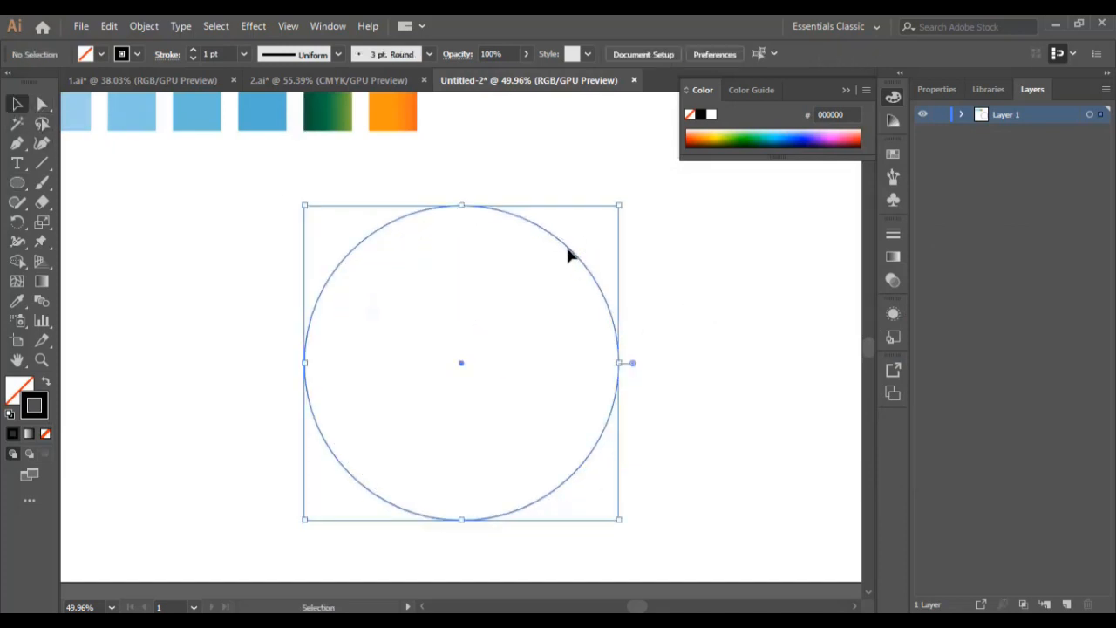
scroll(436, 257, down, 1)
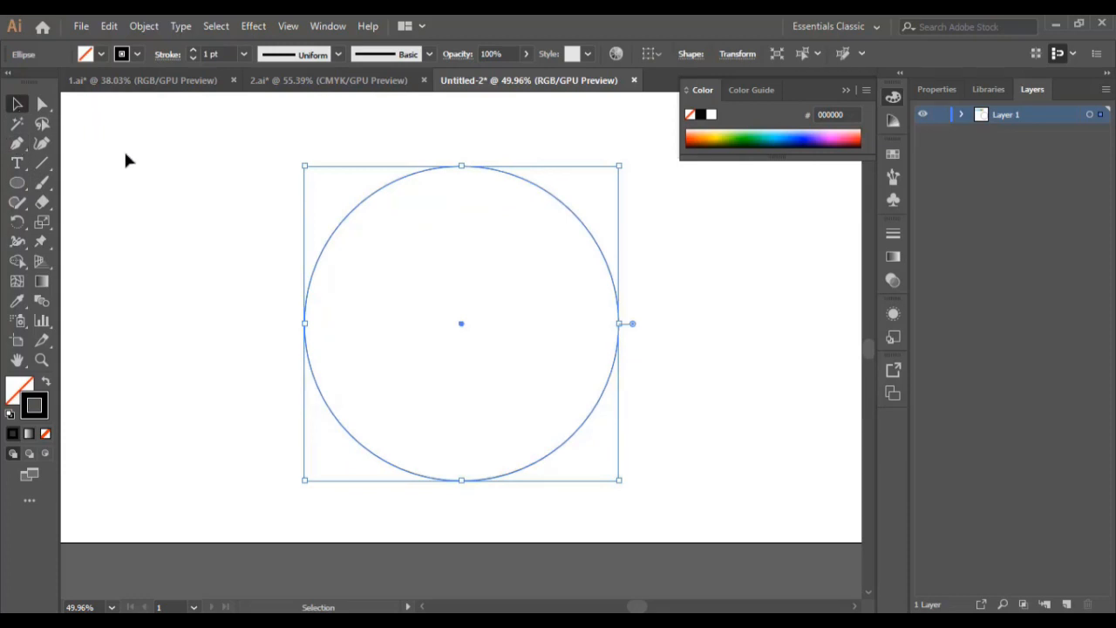
click(195, 216)
Draw a two-hump path with the Pen tool from the circle's lower-left edge, through a sharp low point inside, to its right edge
click(17, 144)
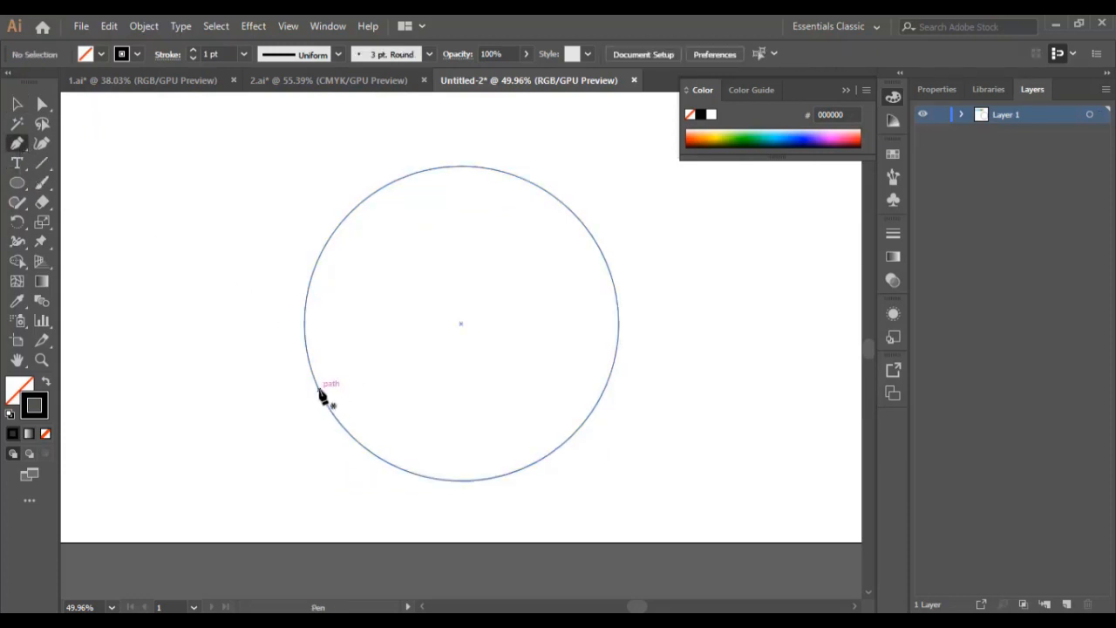
click(319, 389)
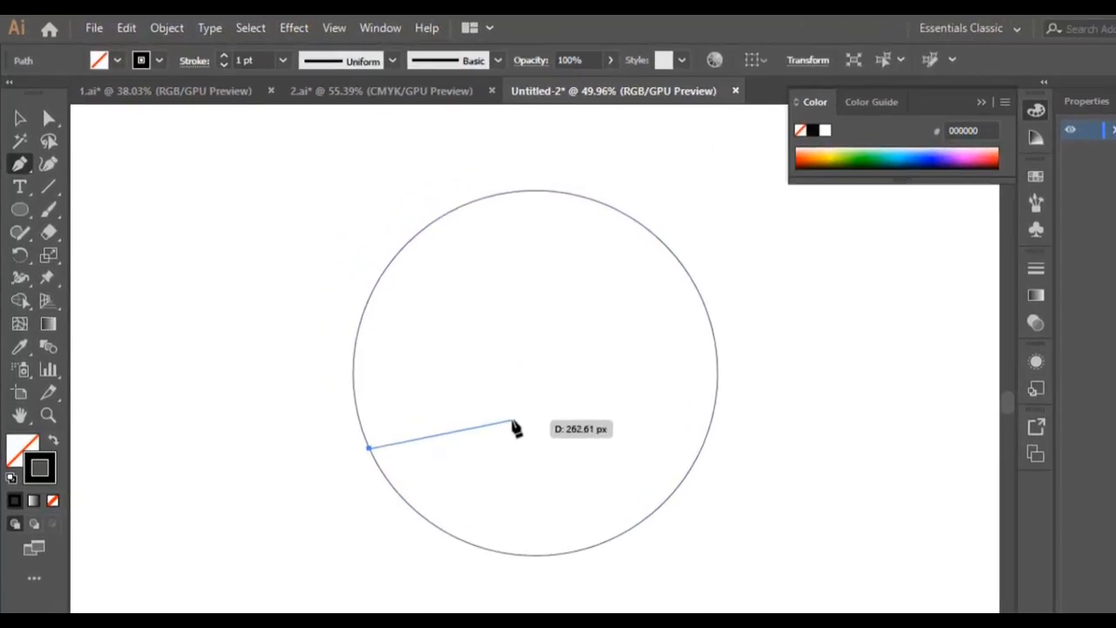
drag(514, 423, 611, 471)
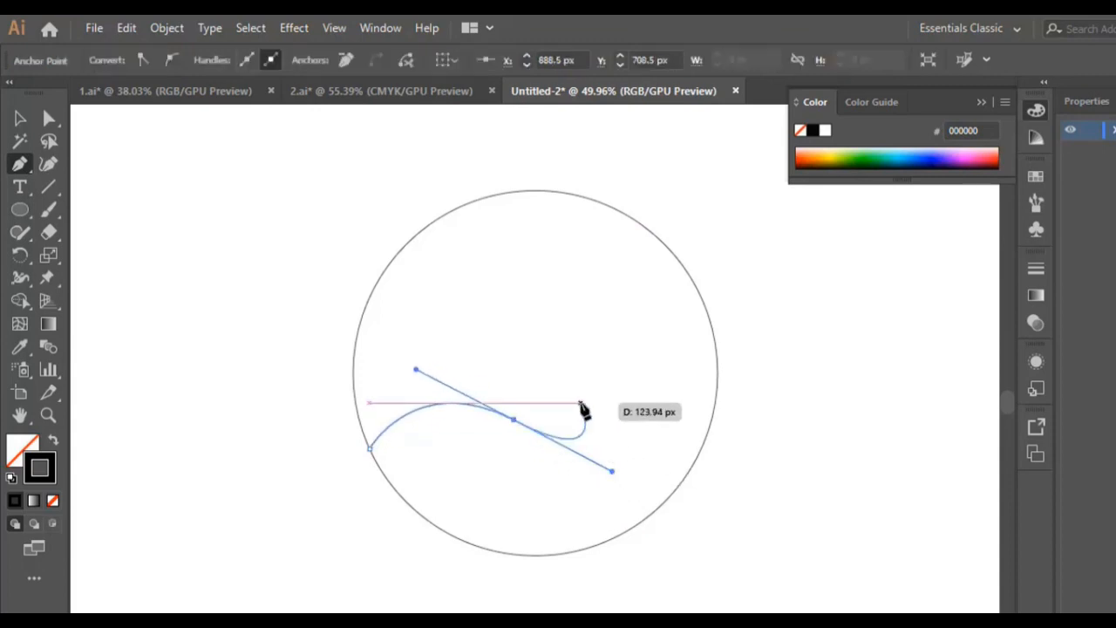
click(514, 421)
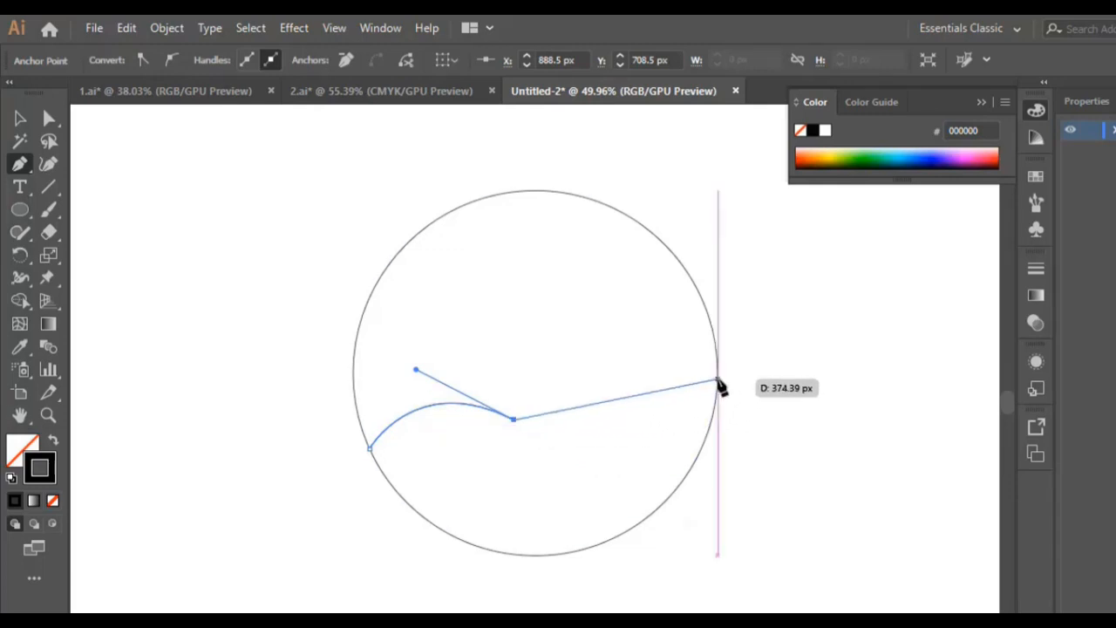
drag(717, 380, 869, 464)
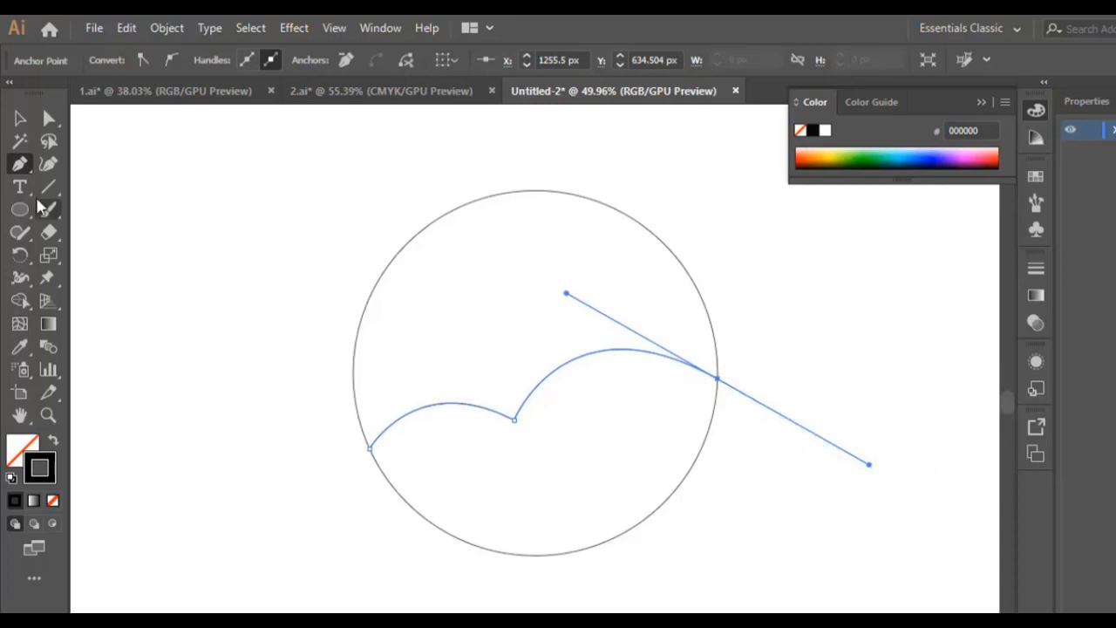
click(16, 120)
click(865, 507)
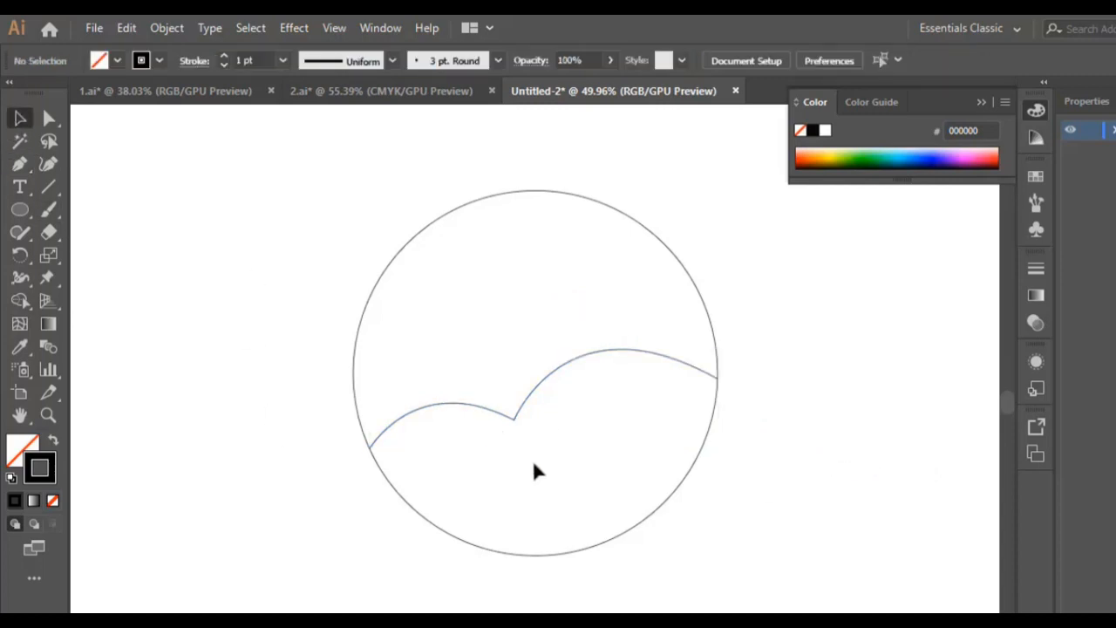
Duplicate the two-hump path about 29 px straight up and widen the copy to reach the circle's left edge
click(561, 375)
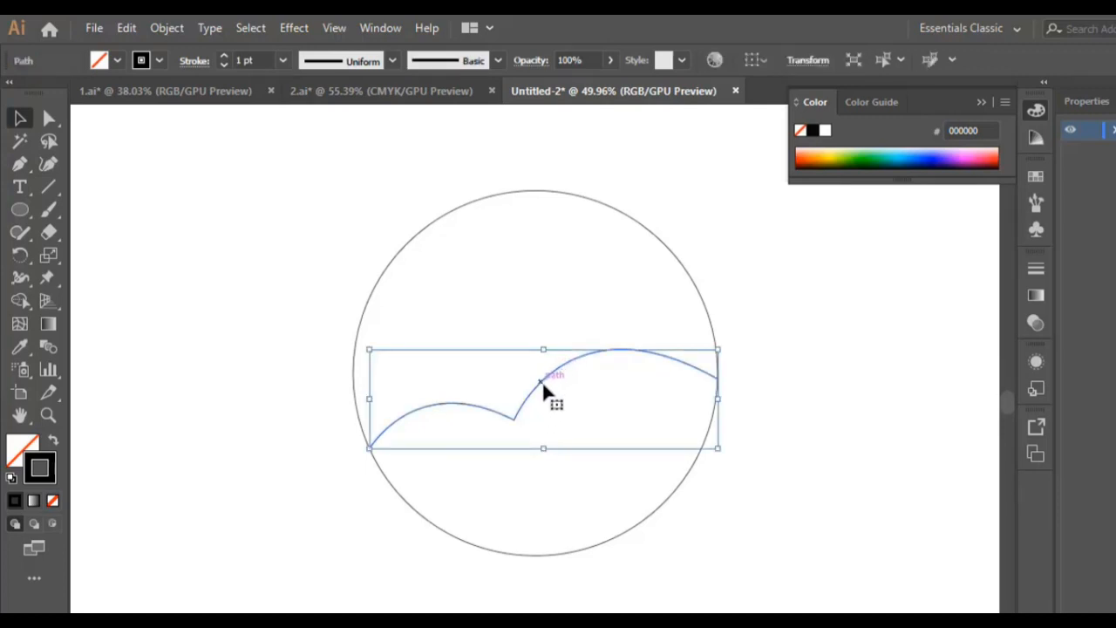
drag(544, 392, 540, 372)
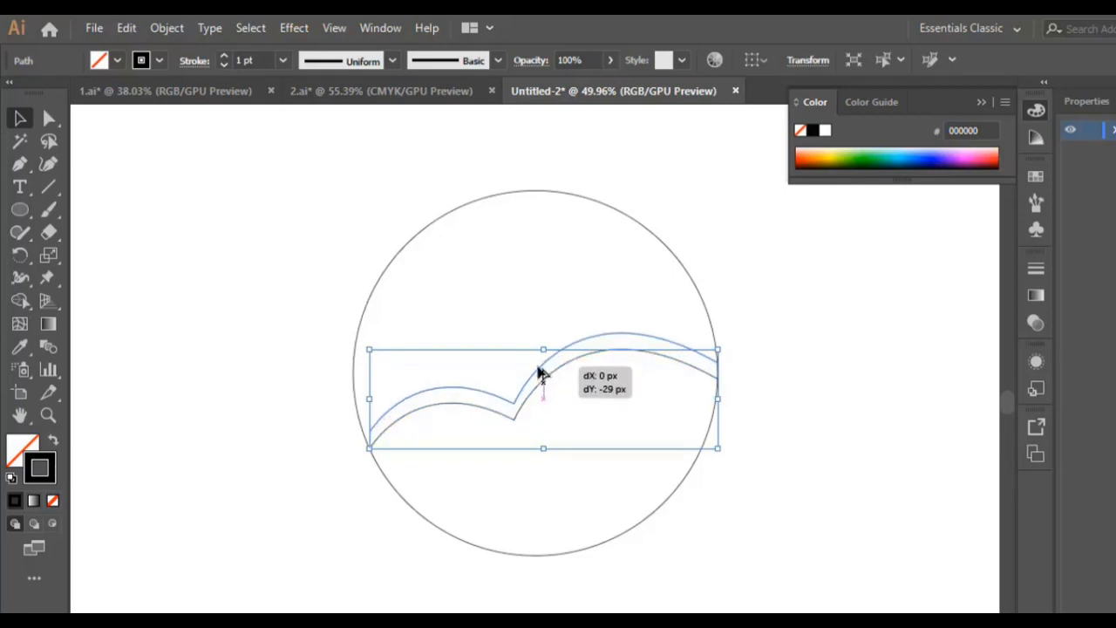
drag(539, 373, 539, 373)
drag(370, 384, 360, 384)
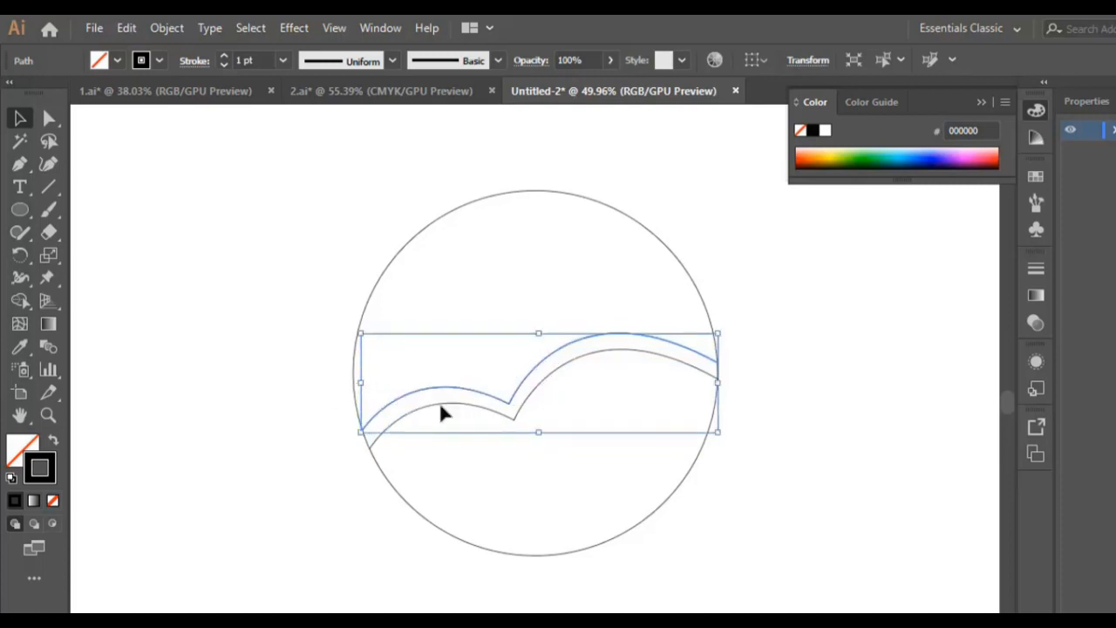
click(820, 415)
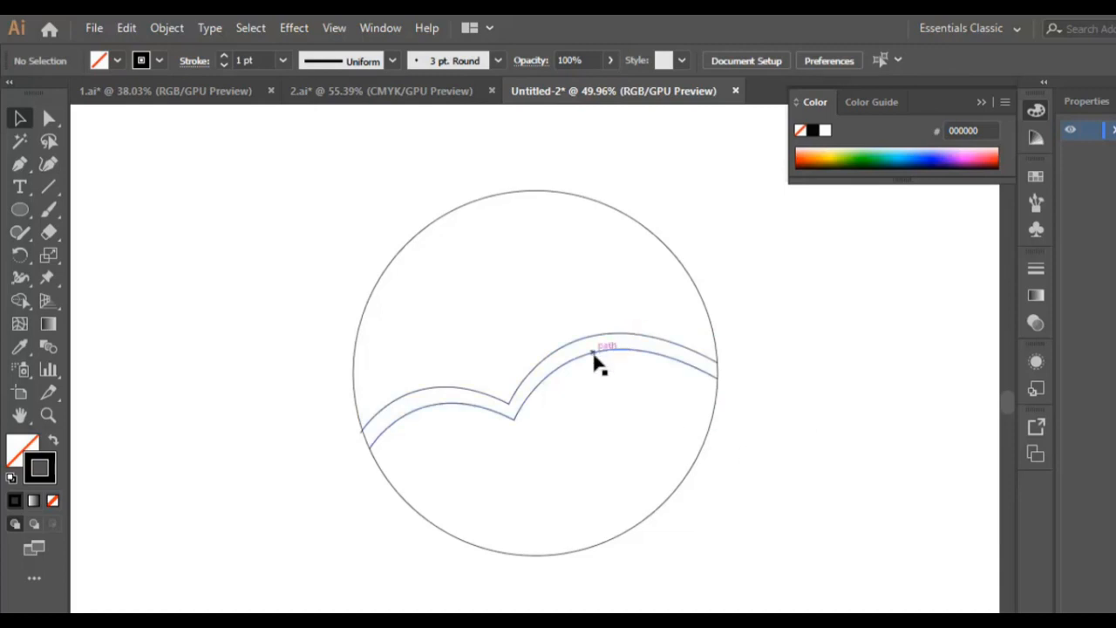
Nudge the lower two-hump path down to widen the gap between the two curves
click(596, 361)
key(Down)
key(Down)
key(Down)
key(Down)
key(Down)
key(Down)
key(Down)
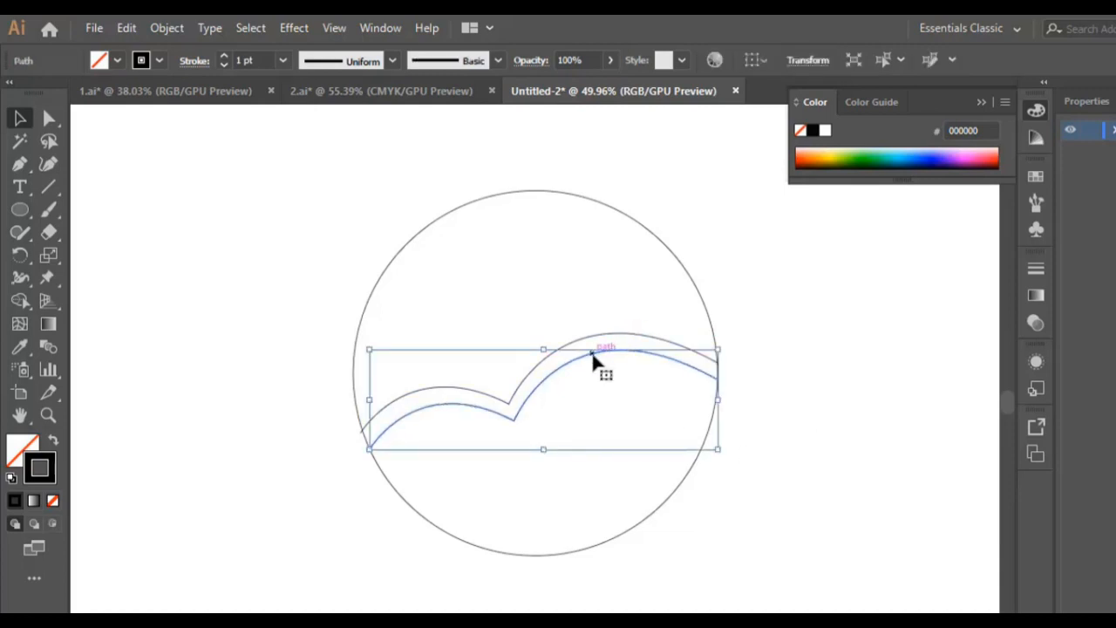
click(781, 394)
drag(774, 271, 348, 480)
key(ctrl+shift+b)
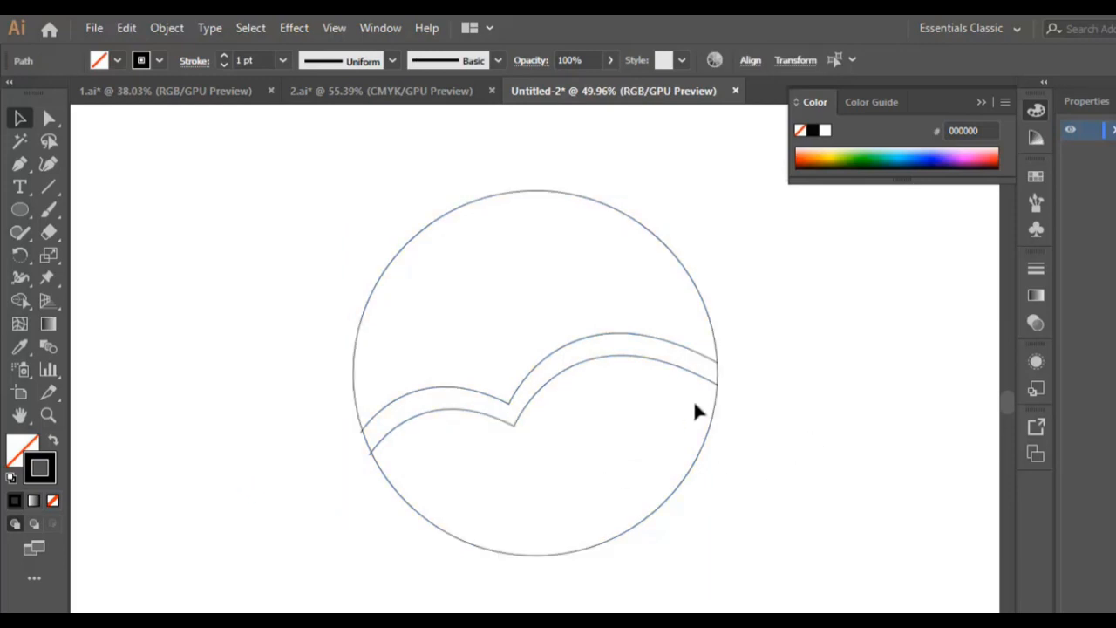
click(697, 412)
click(703, 379)
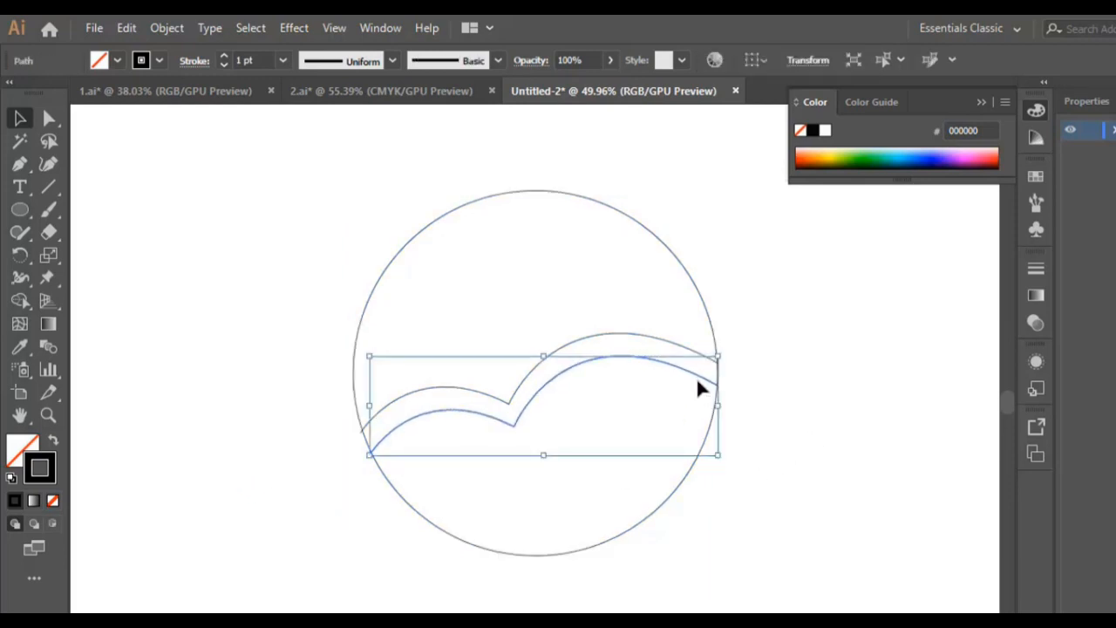
click(809, 418)
Select the circle and both curves, and remove the left arc and stray path ends between the curves with Shape Builder
drag(757, 279, 298, 502)
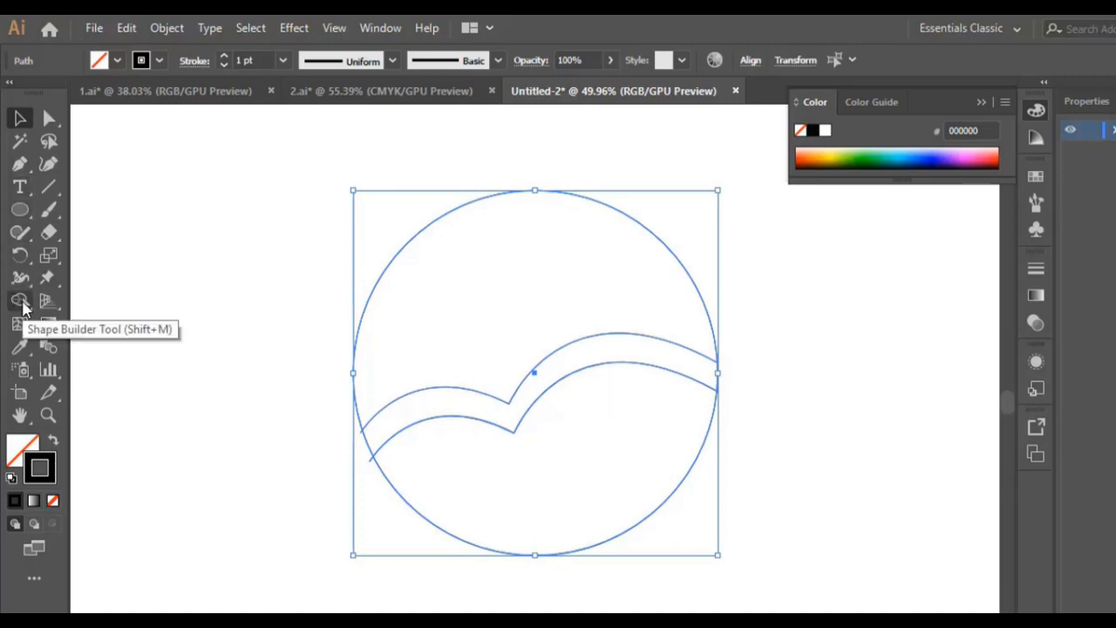
click(21, 302)
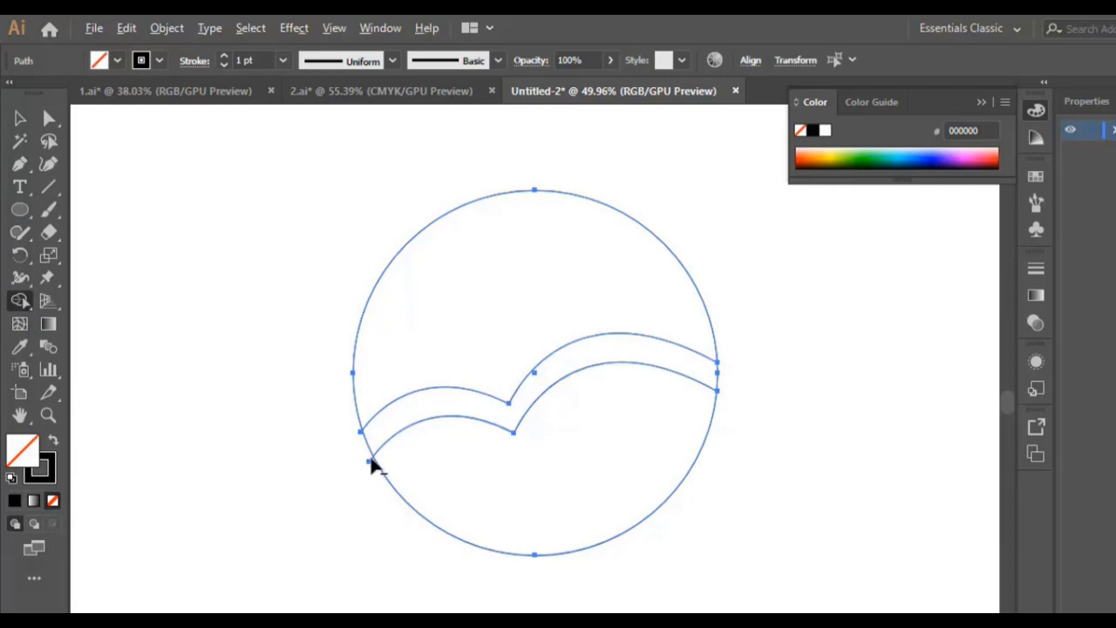
click(51, 416)
click(364, 441)
click(567, 392)
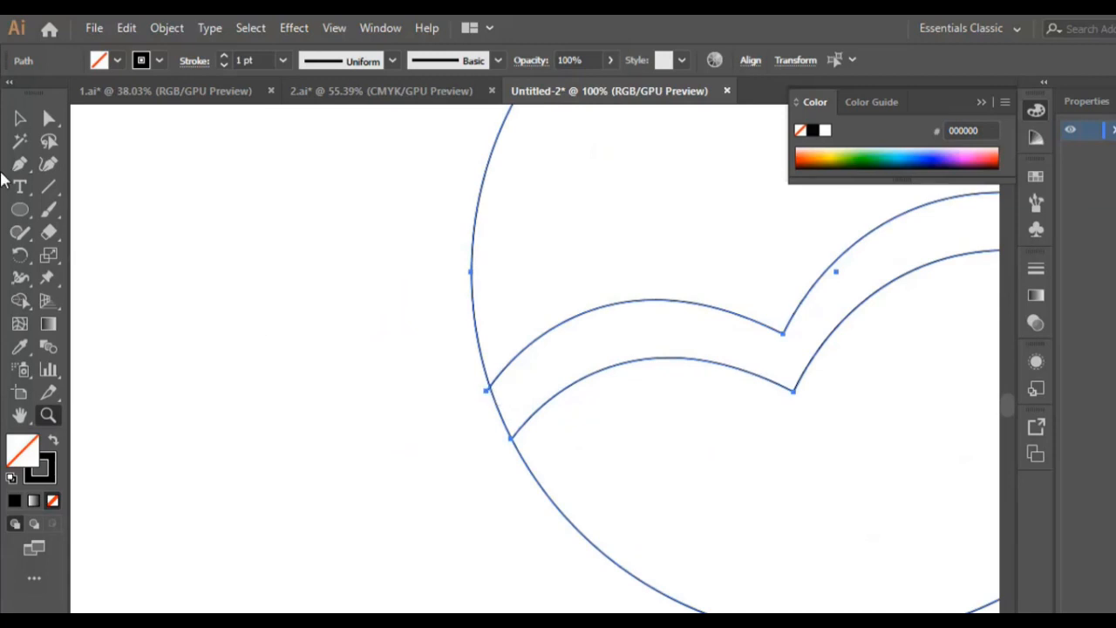
click(21, 301)
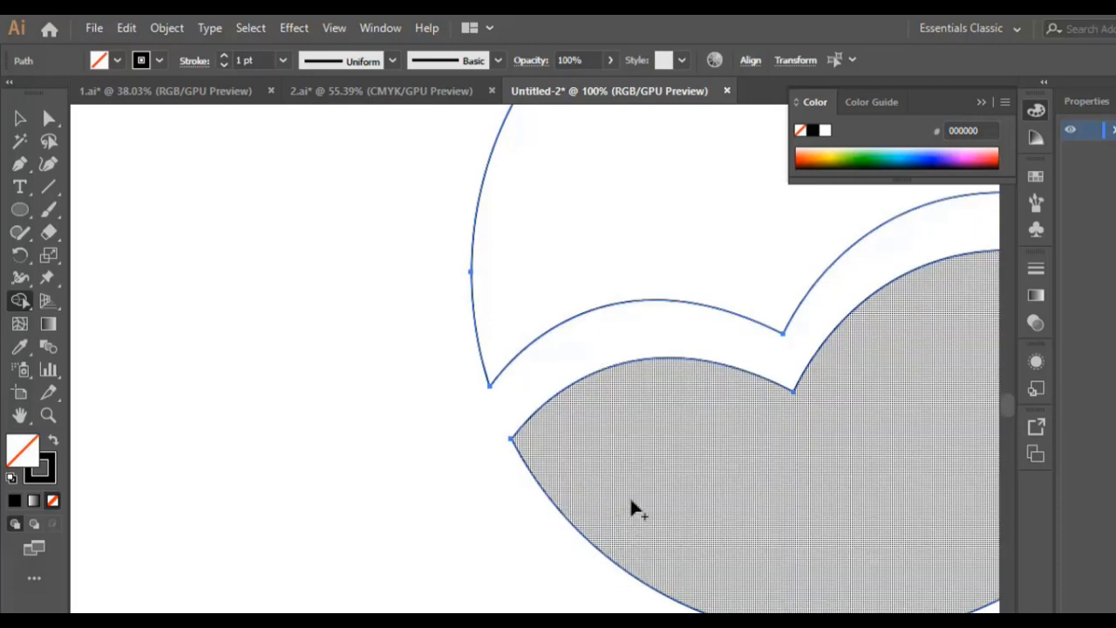
Remove the circle's right arc between the two curves with Shape Builder, separating the upper and lower shapes
key(ctrl+minus)
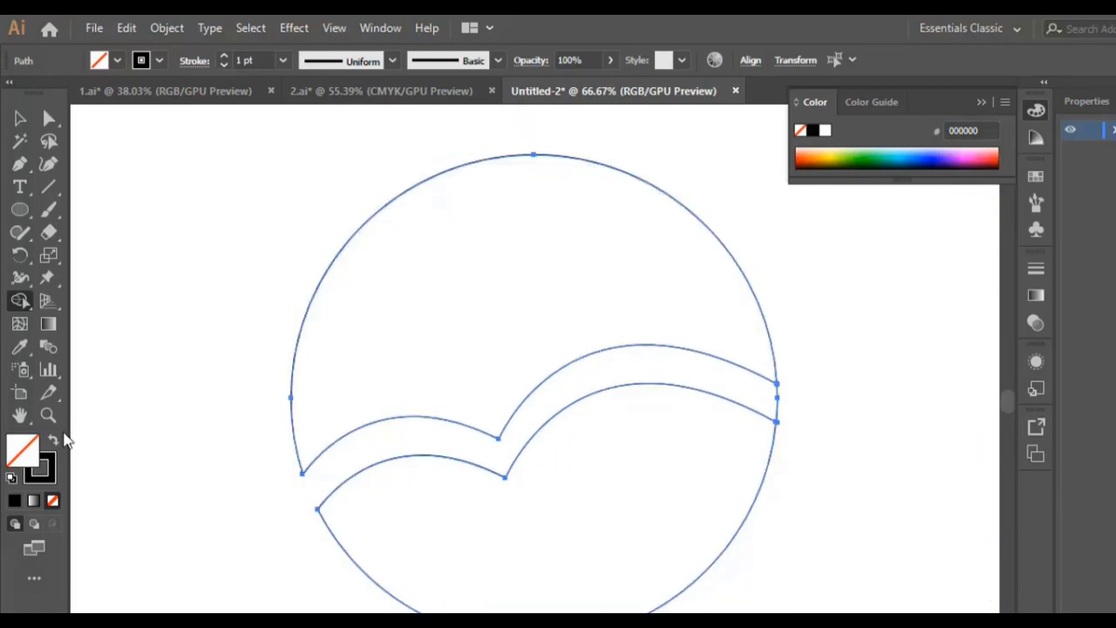
click(48, 414)
click(784, 411)
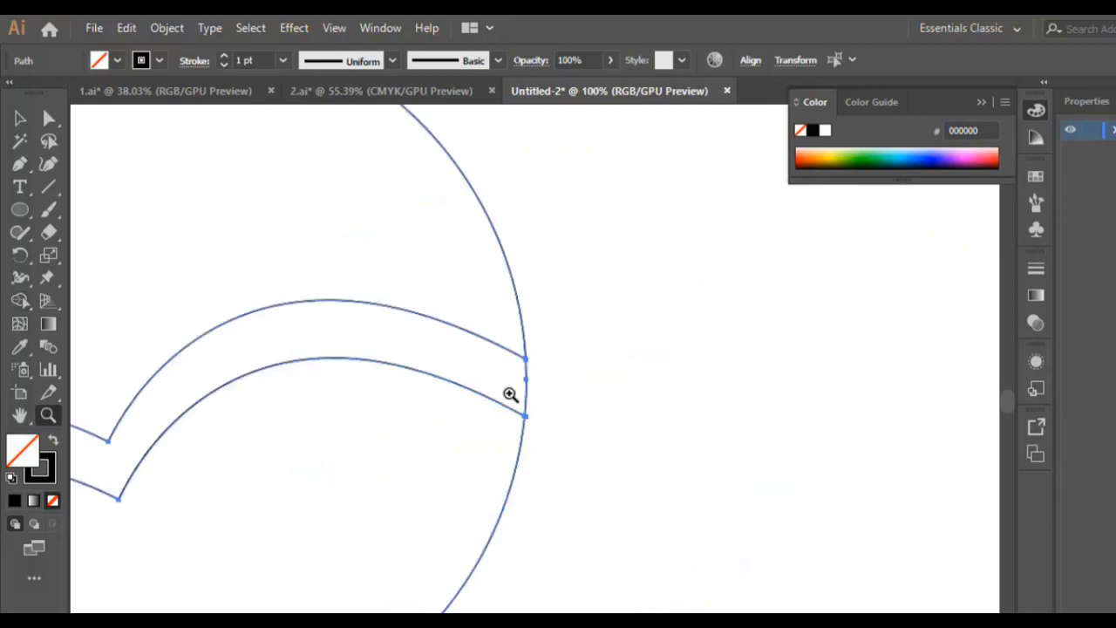
click(510, 394)
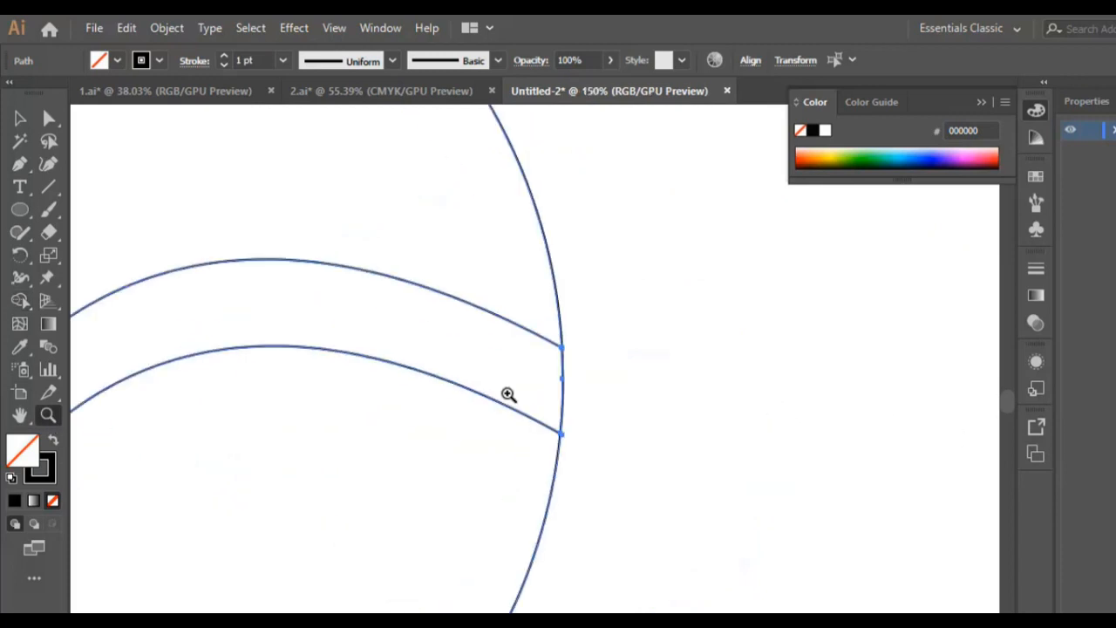
click(19, 301)
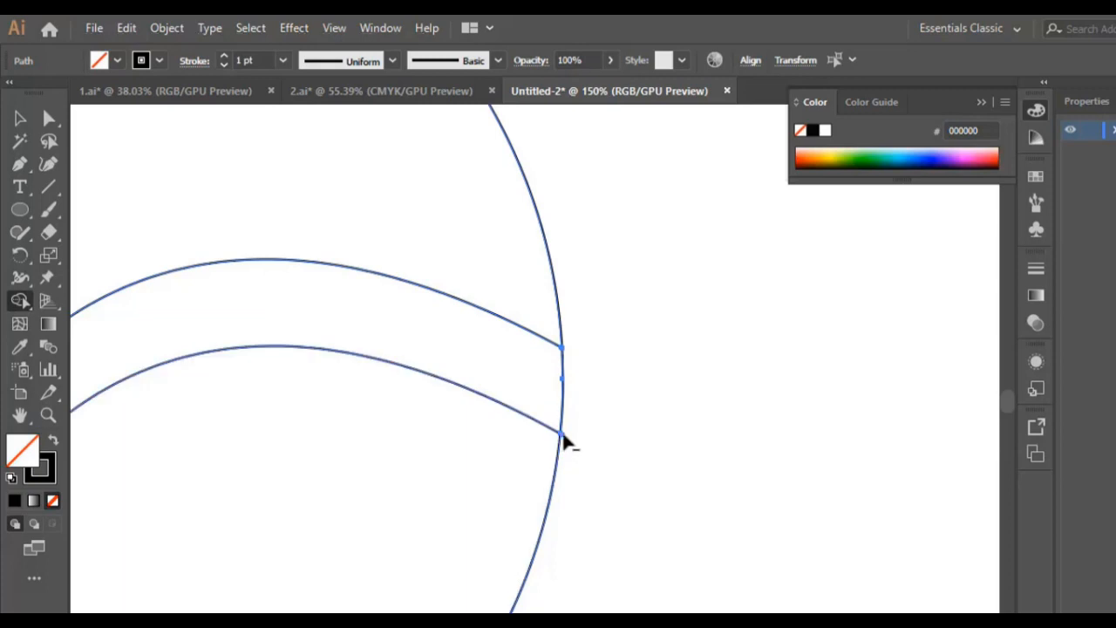
alt+click(564, 411)
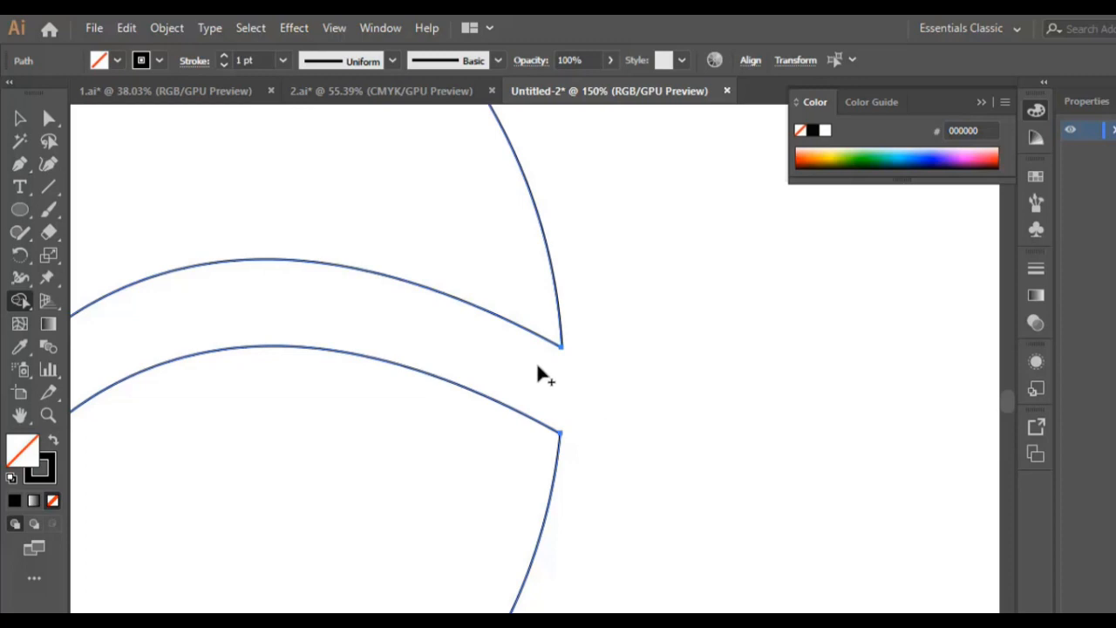
Deselect the artwork and select only the lower two-hump shape
key(ctrl+minus)
key(ctrl+minus)
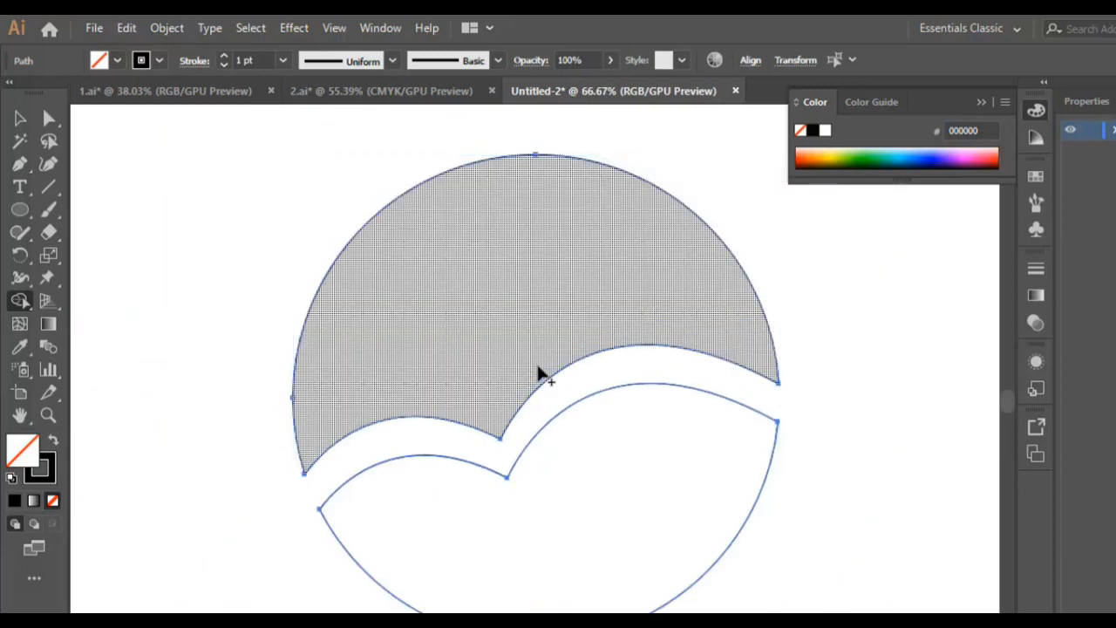
scroll(538, 371, down, 1)
click(20, 119)
click(881, 389)
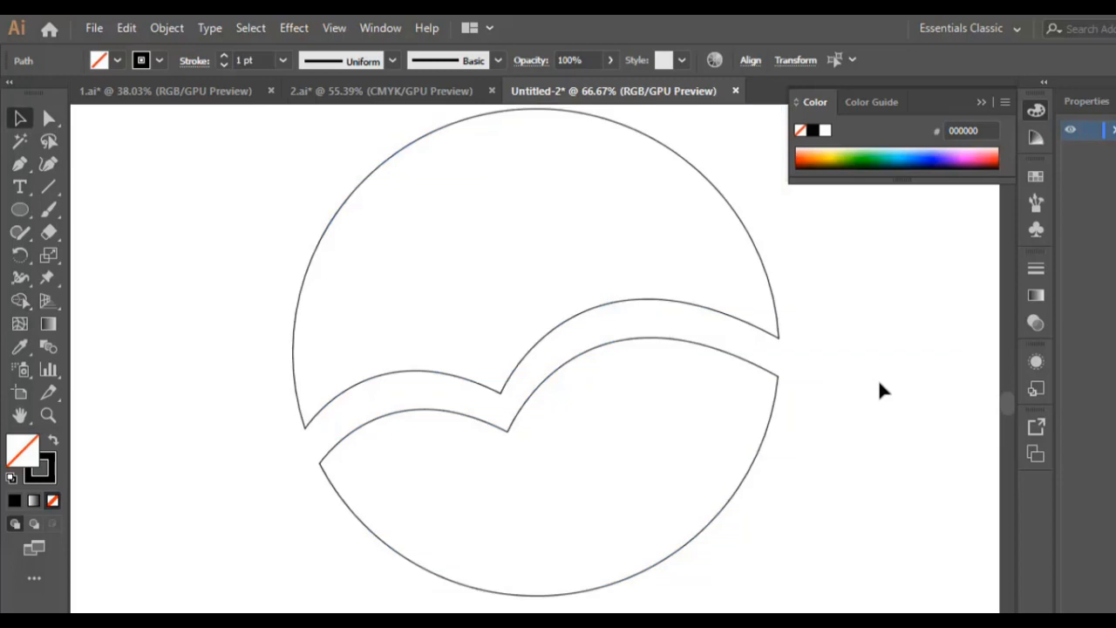
click(764, 417)
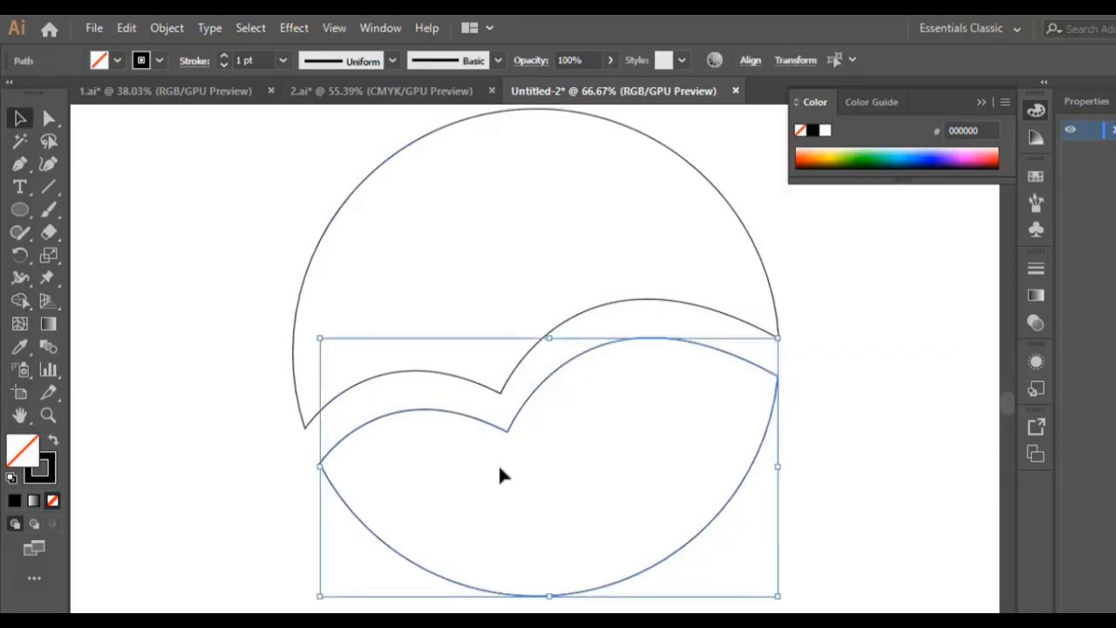
With the Curvature tool, add a point near the lower shape's right tip and move the hump's end point down along the circle's arc
click(48, 415)
click(774, 400)
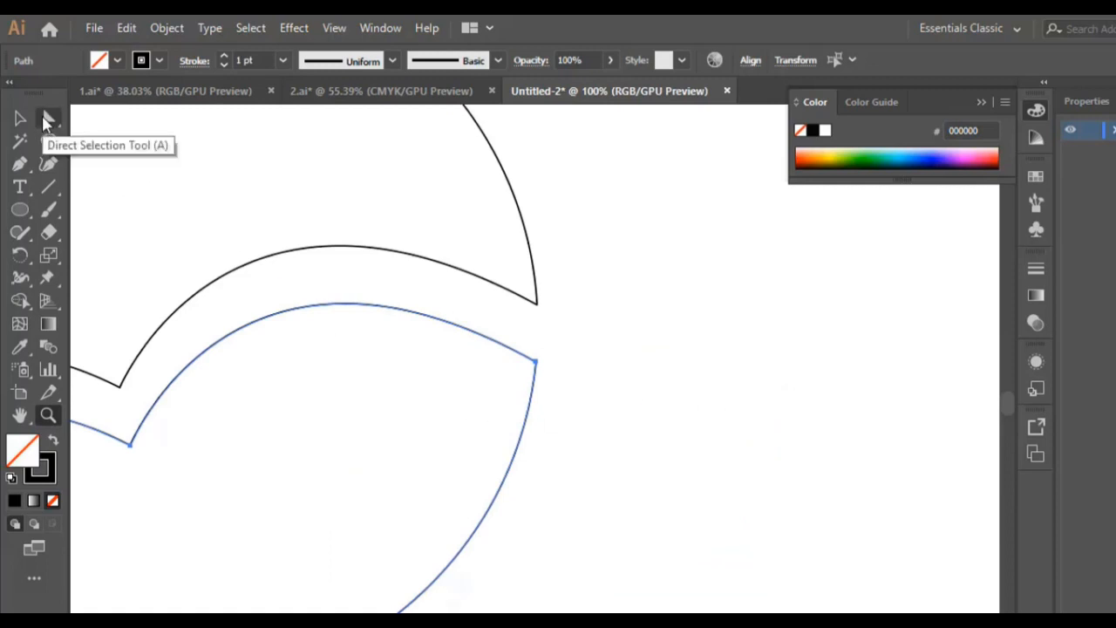
click(46, 122)
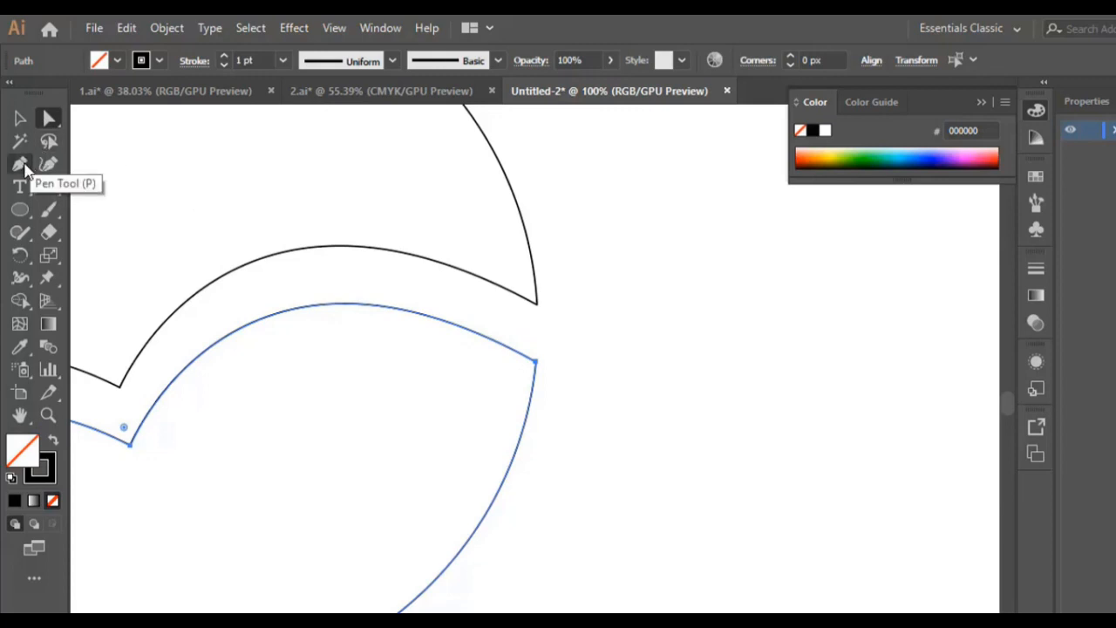
click(20, 163)
click(49, 165)
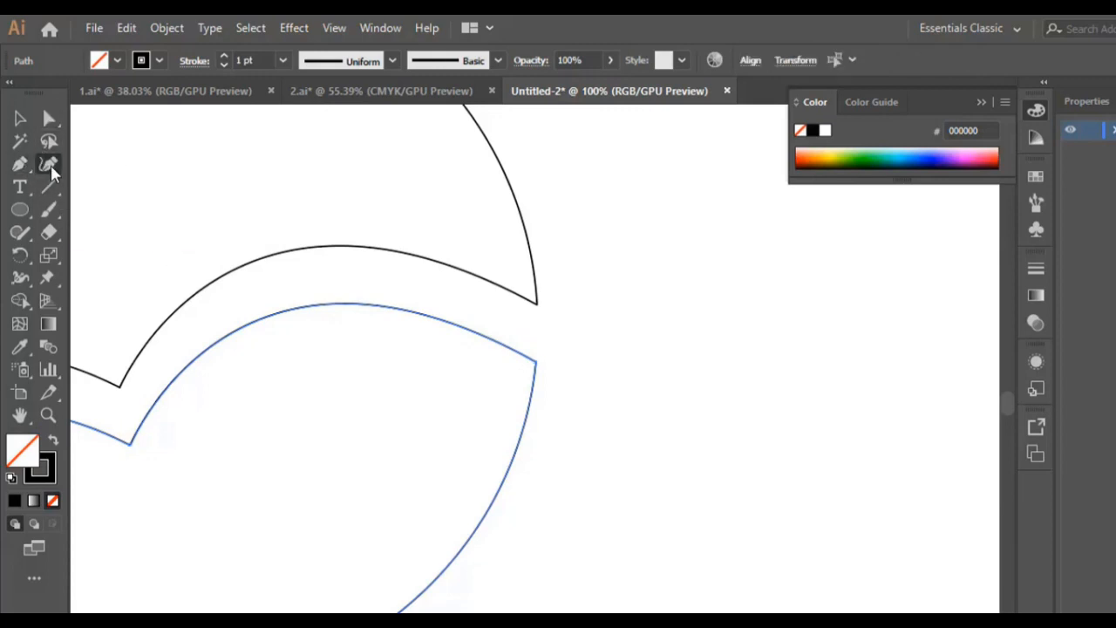
click(513, 357)
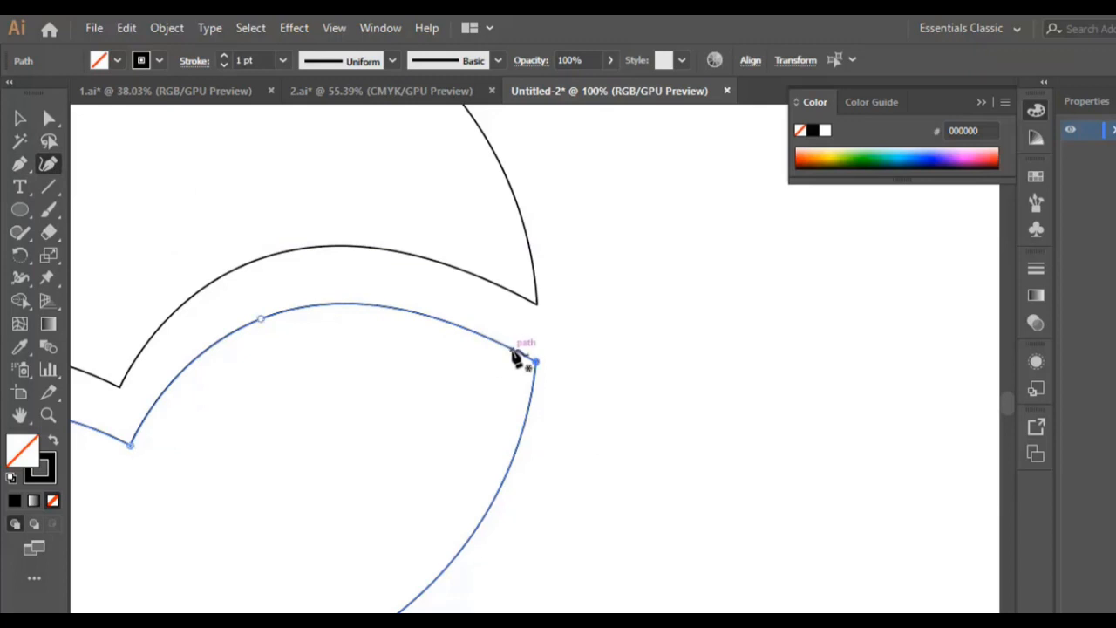
click(508, 346)
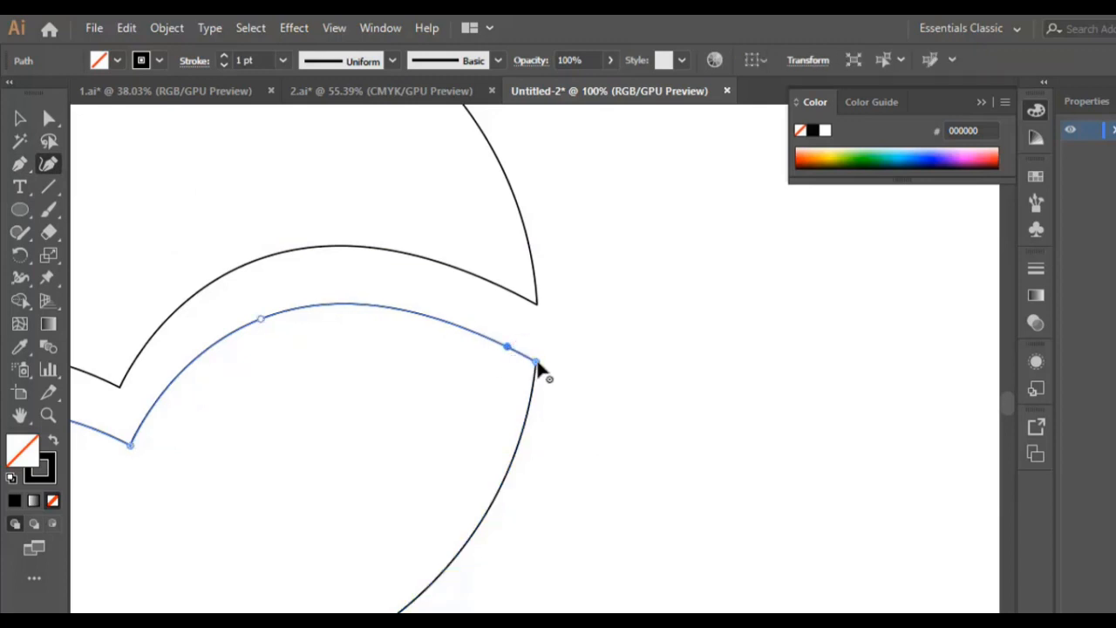
drag(537, 366, 532, 386)
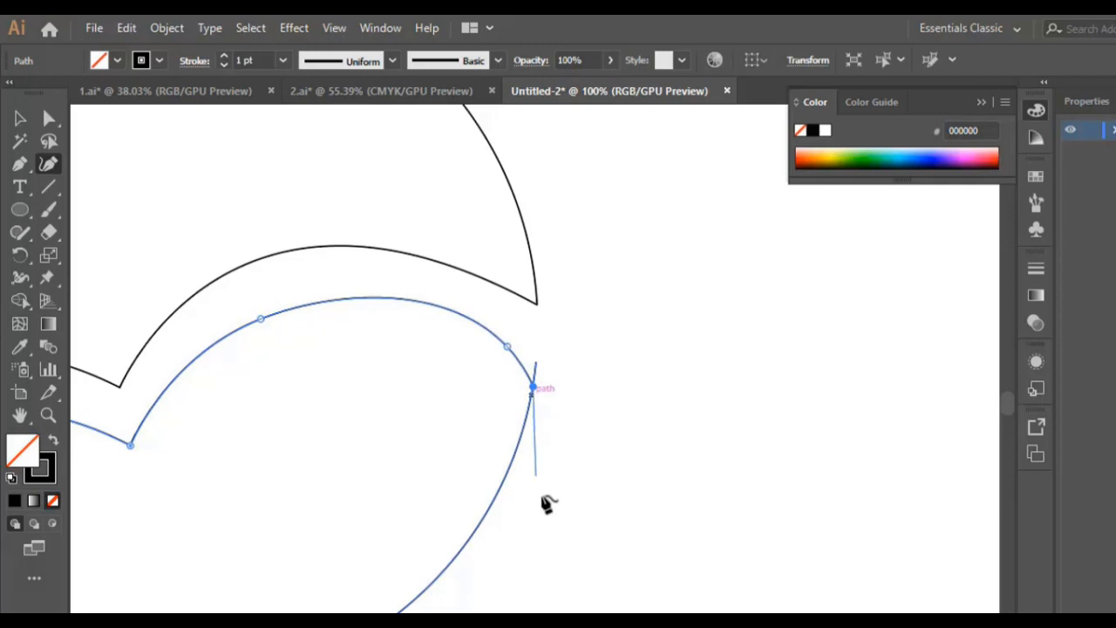
click(535, 397)
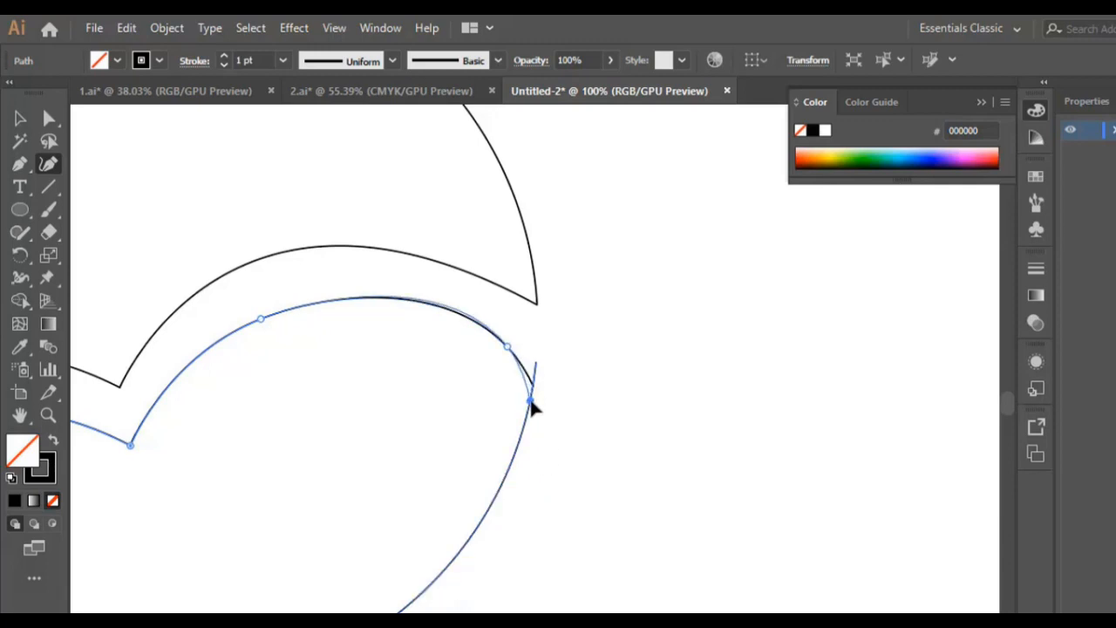
drag(530, 401, 527, 410)
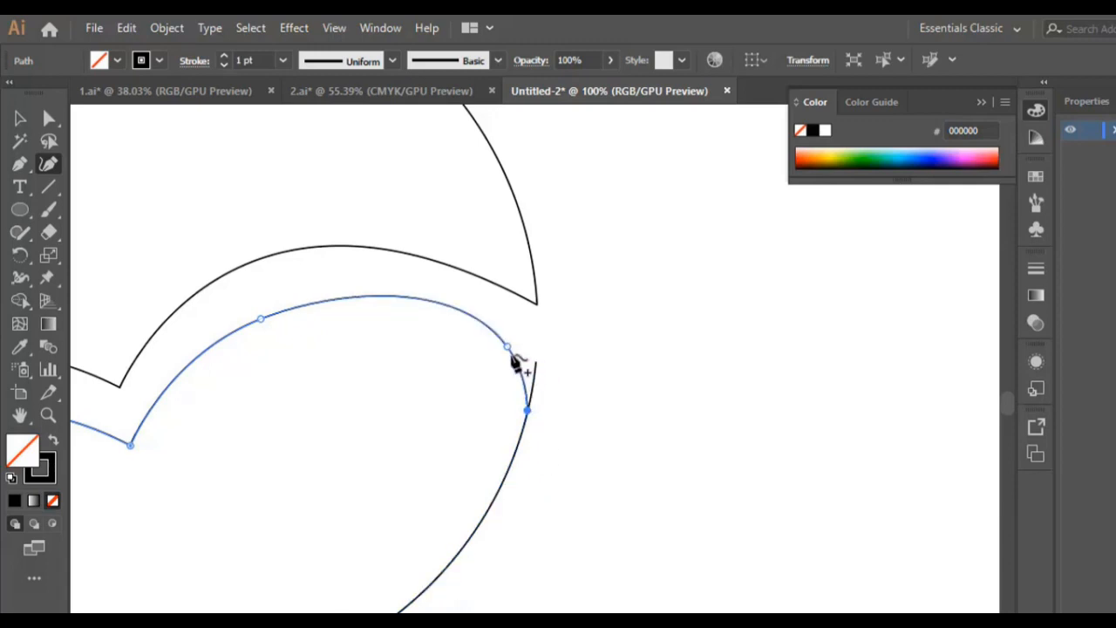
Add a Curvature point on the right hump's upper slope and adjust the neighbouring points to smooth the rounded right end
click(425, 300)
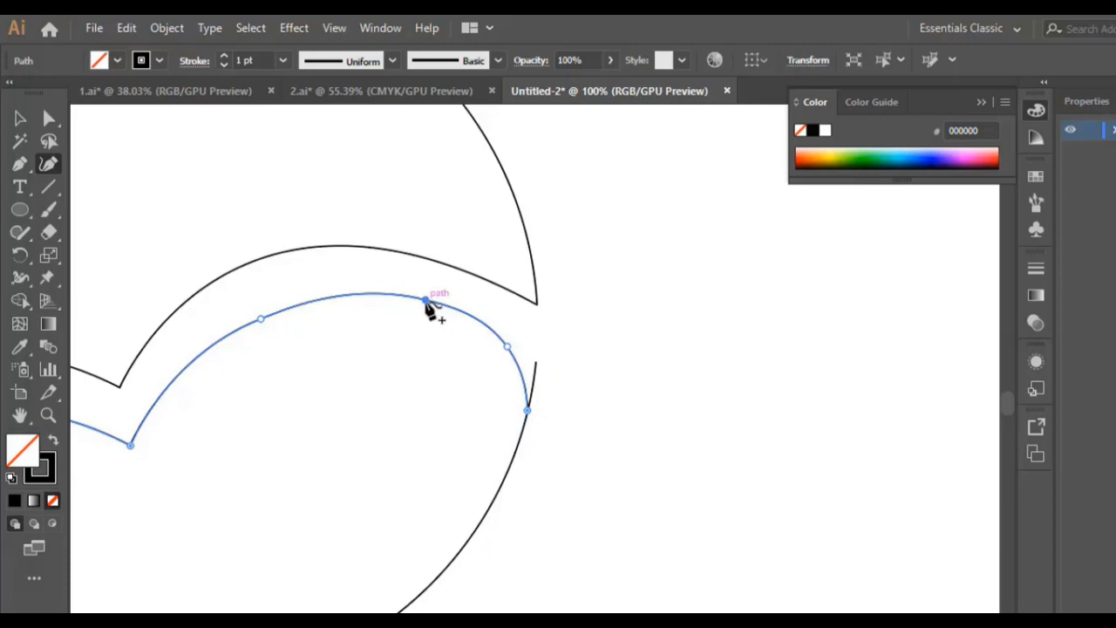
drag(425, 300, 422, 311)
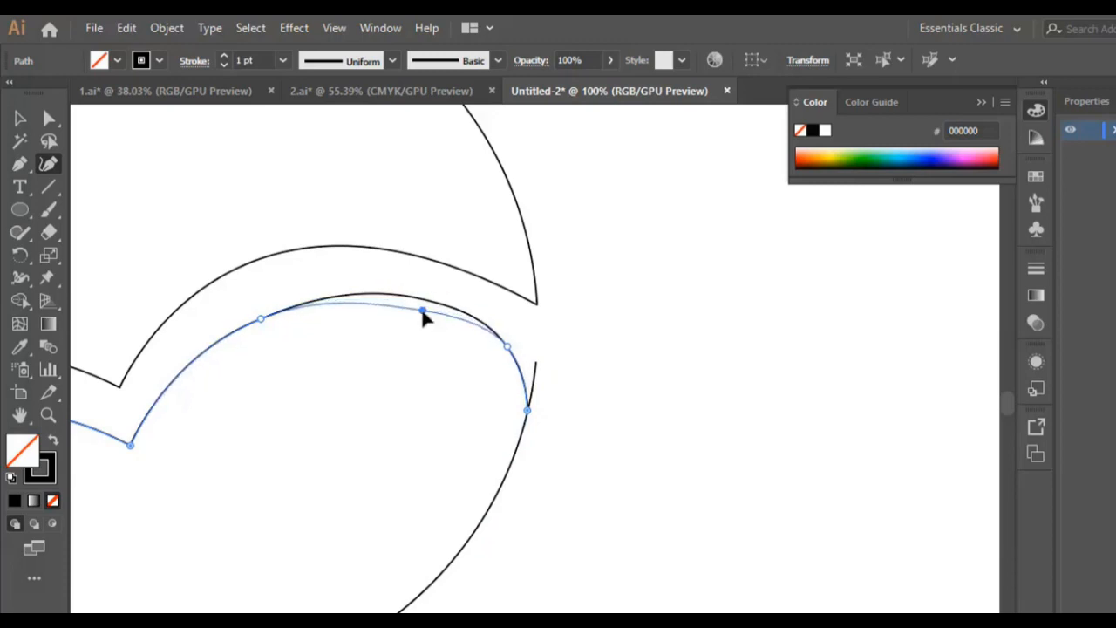
drag(423, 313, 423, 313)
drag(507, 347, 521, 369)
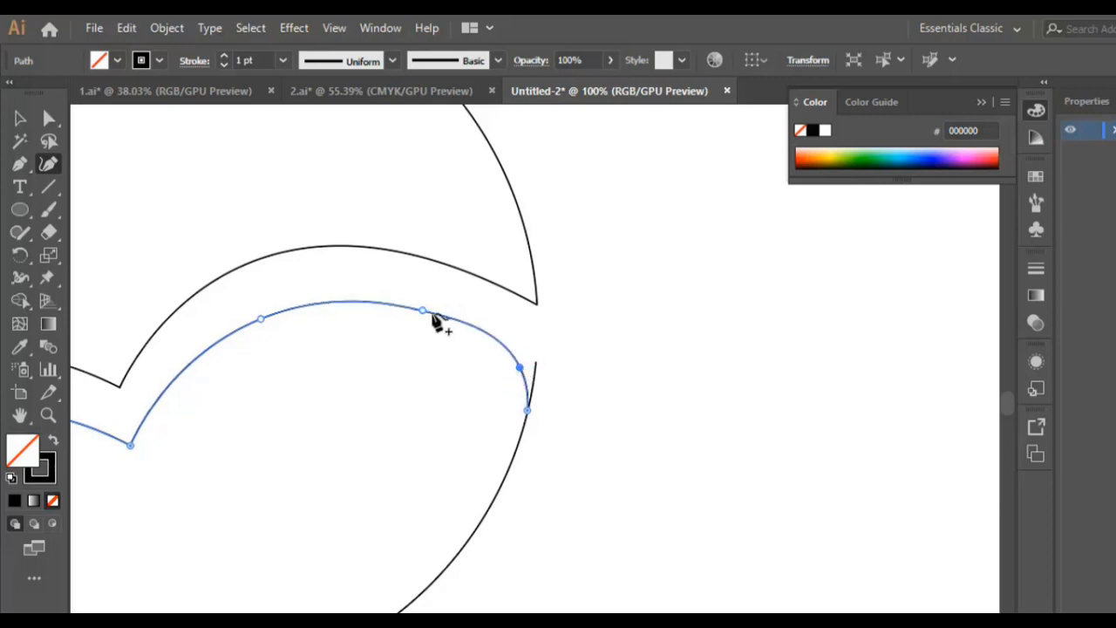
drag(425, 310, 418, 303)
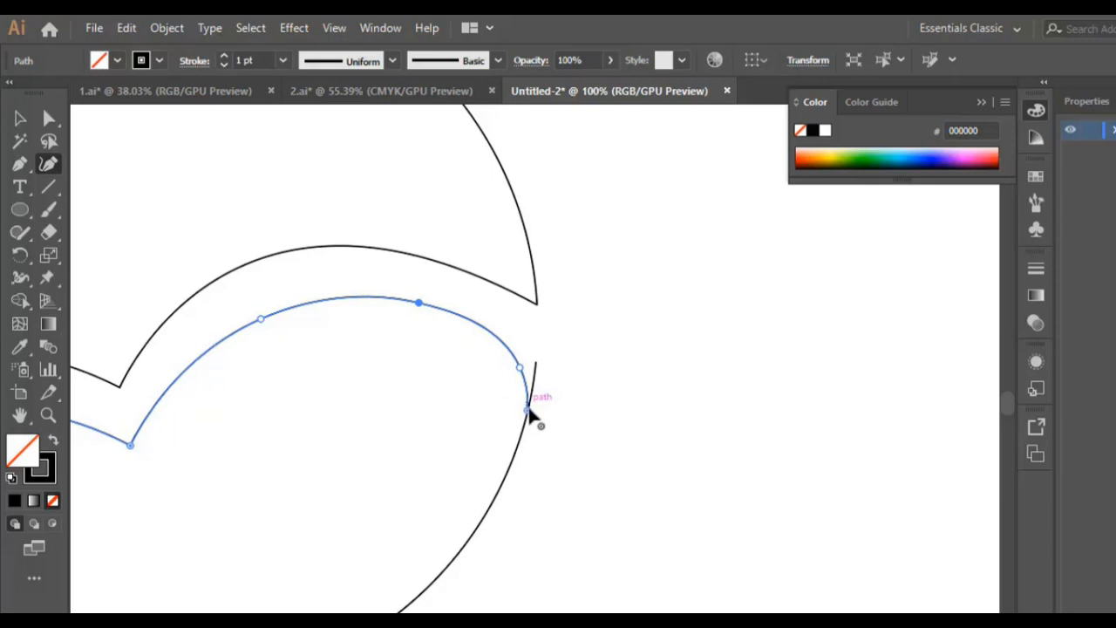
drag(528, 411, 525, 426)
drag(520, 369, 509, 367)
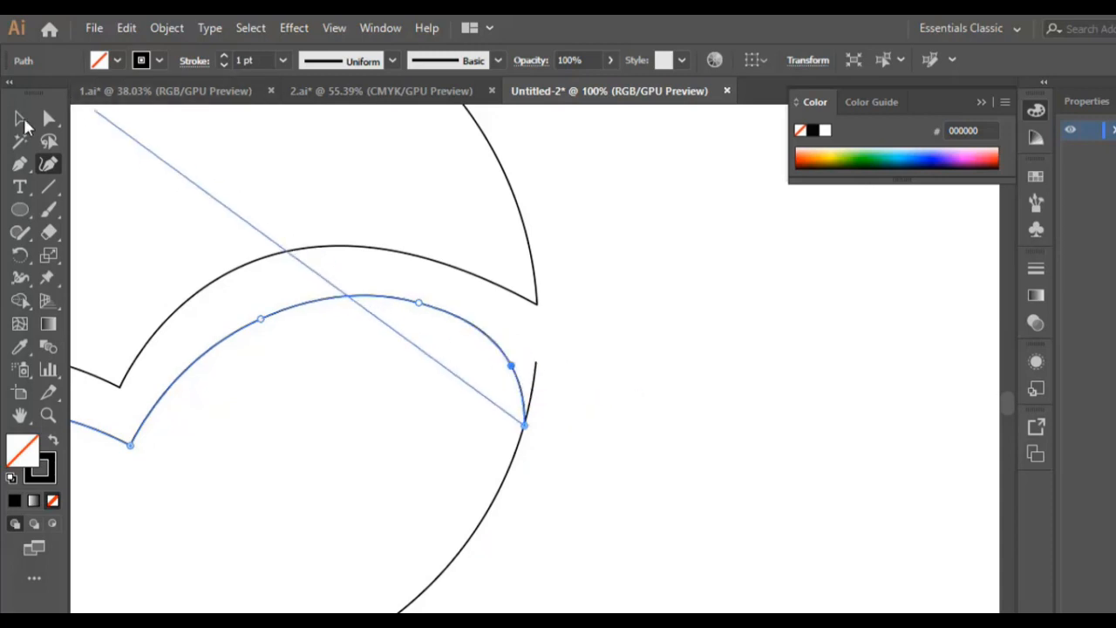
Select the lower shape's paths and remove the leftover arc tip beyond the rounded end with Shape Builder
click(19, 117)
drag(596, 362, 391, 461)
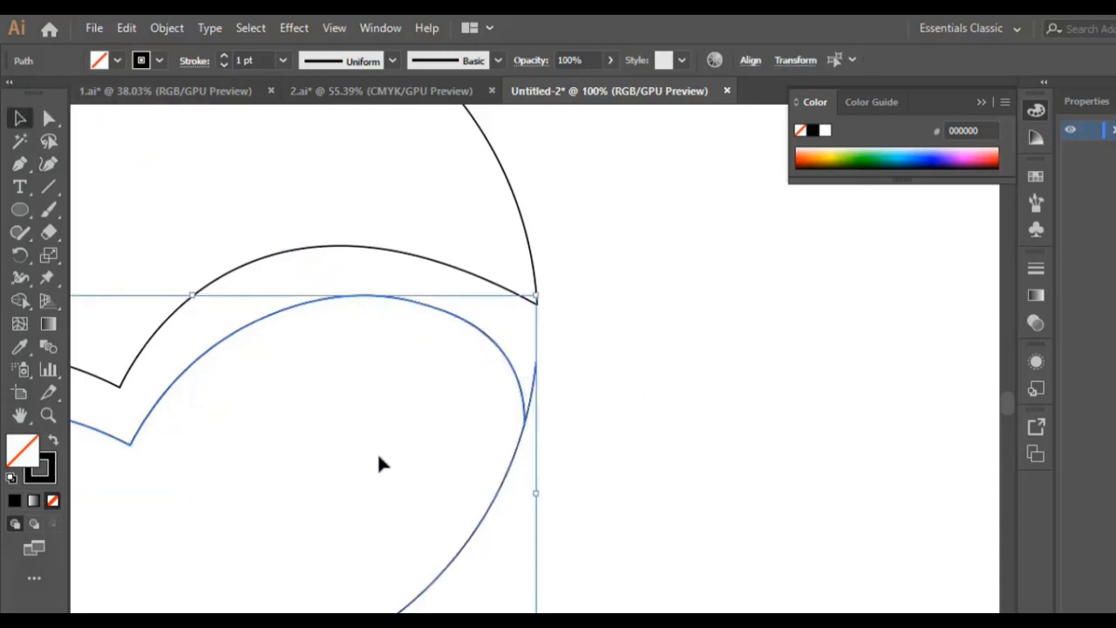
click(21, 301)
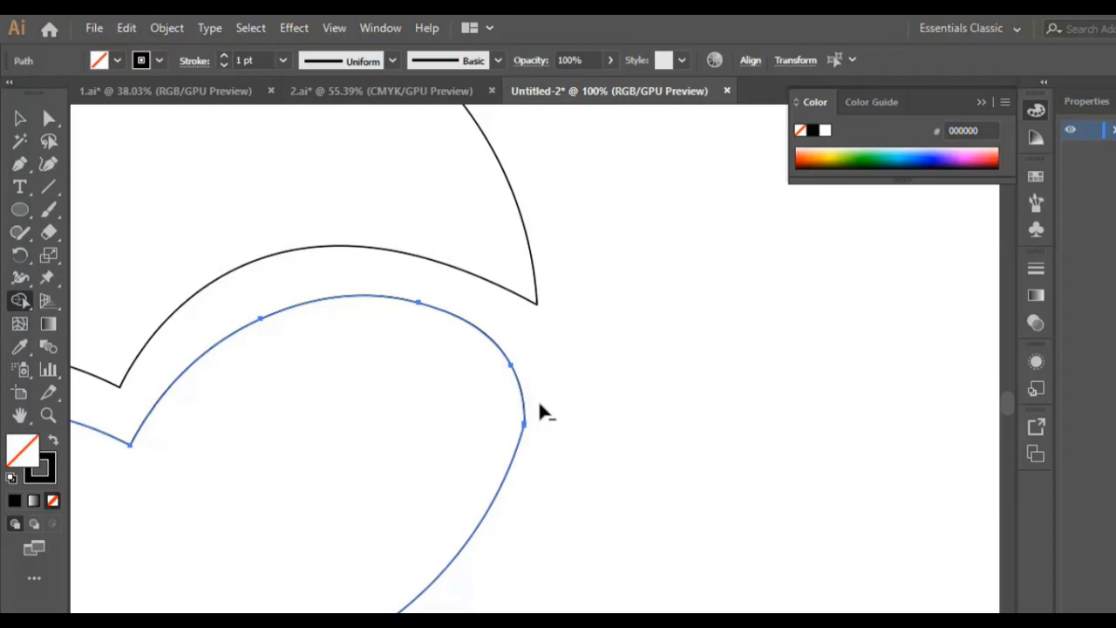
Soften the remaining right corner with the Curvature tool, moving its end point slightly down the arc and adding a point just above it
key(p)
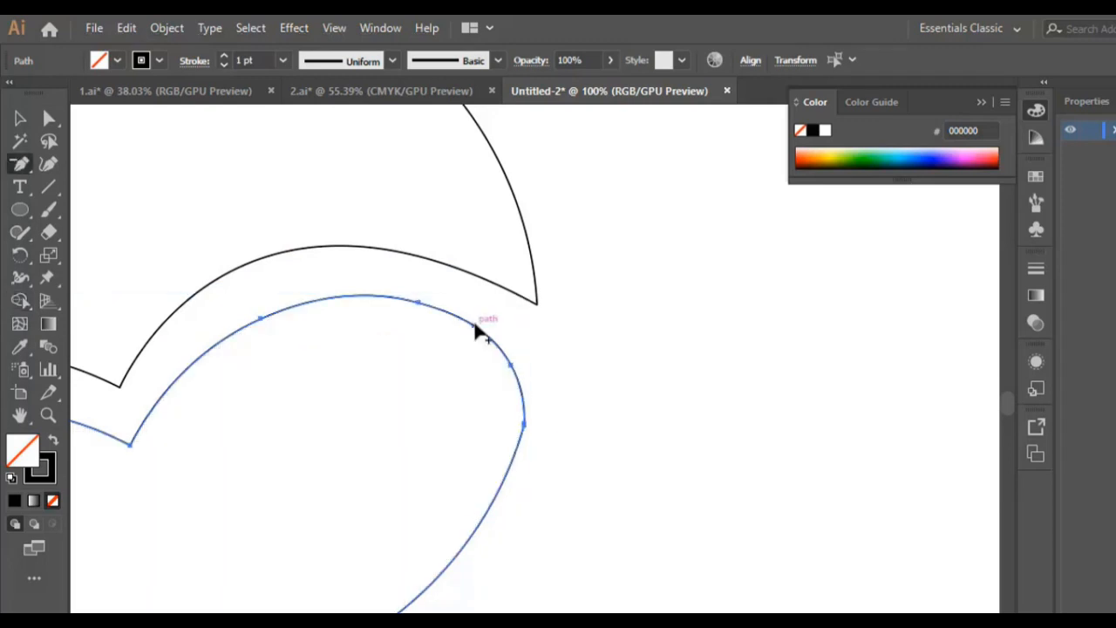
key(z)
click(529, 428)
click(516, 399)
click(543, 406)
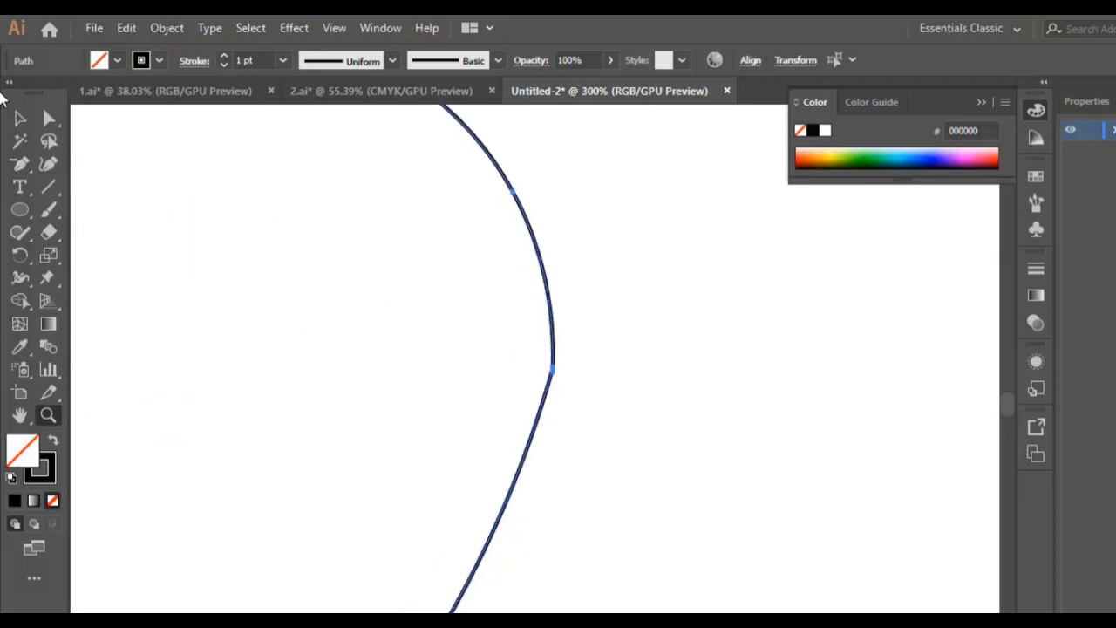
click(19, 117)
click(737, 421)
drag(582, 342, 476, 378)
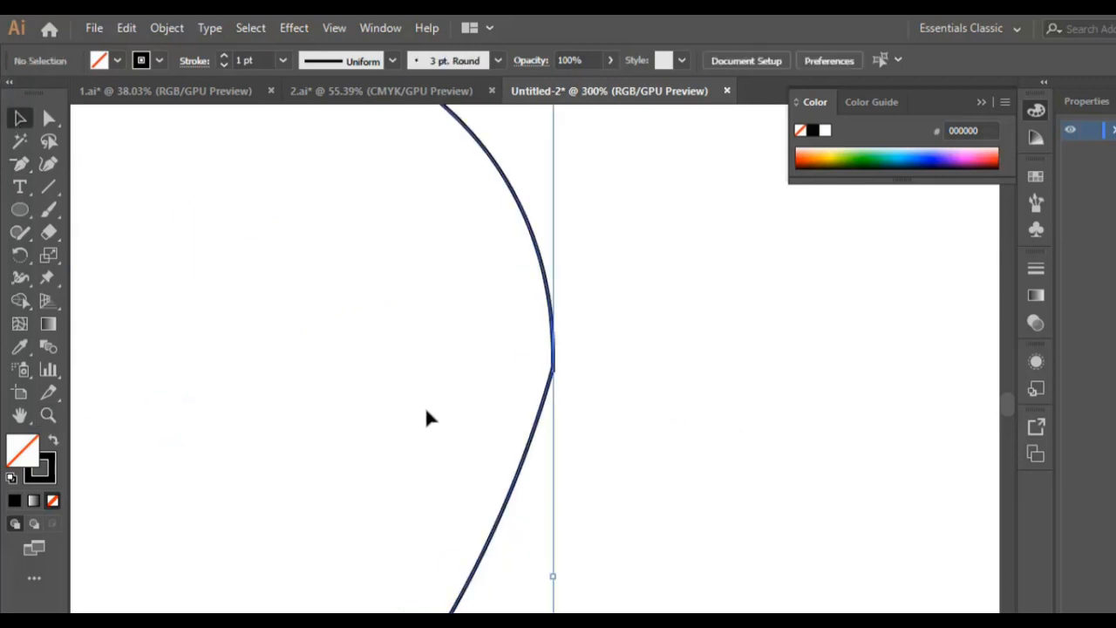
click(48, 163)
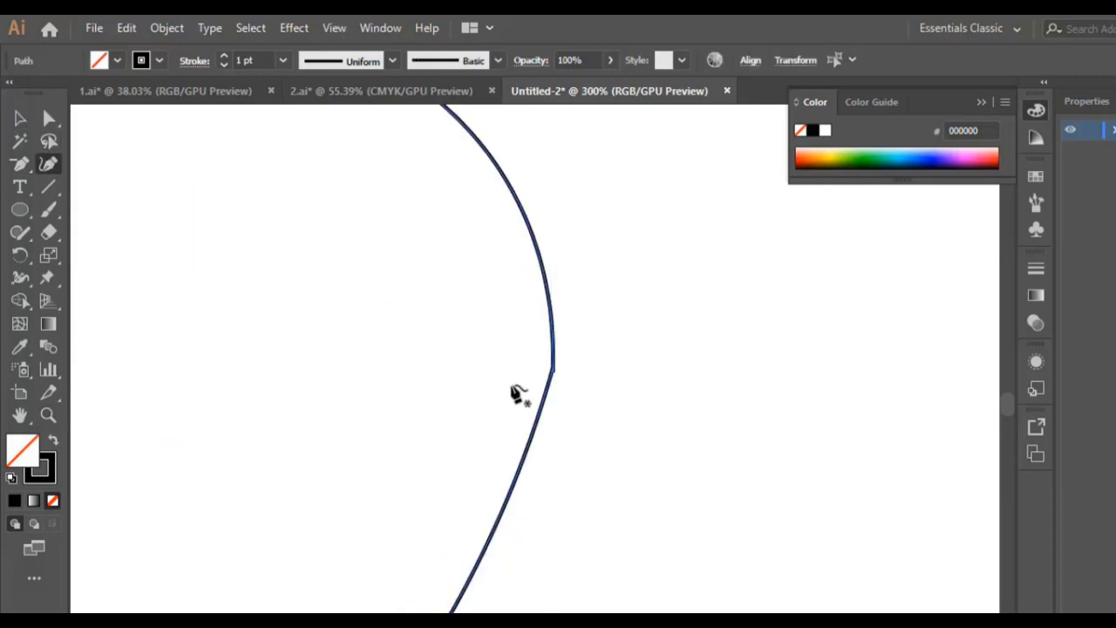
click(550, 317)
drag(553, 373, 545, 393)
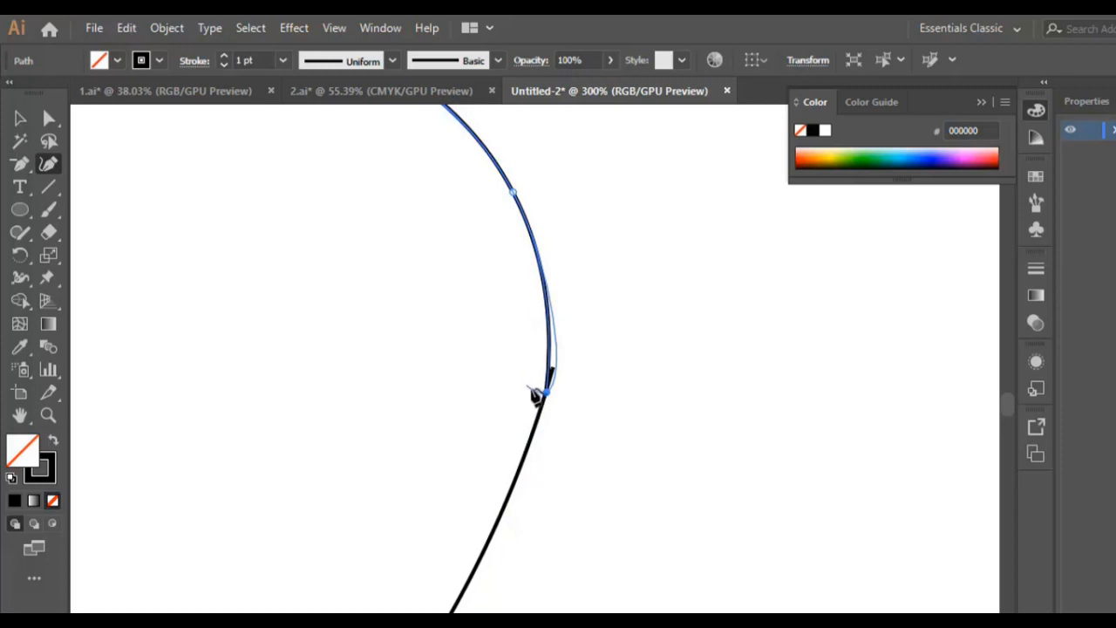
click(547, 309)
mouse_move(547, 309)
mouse_down()
mouse_move(513, 294)
mouse_move(501, 316)
mouse_move(518, 341)
mouse_move(552, 329)
mouse_up()
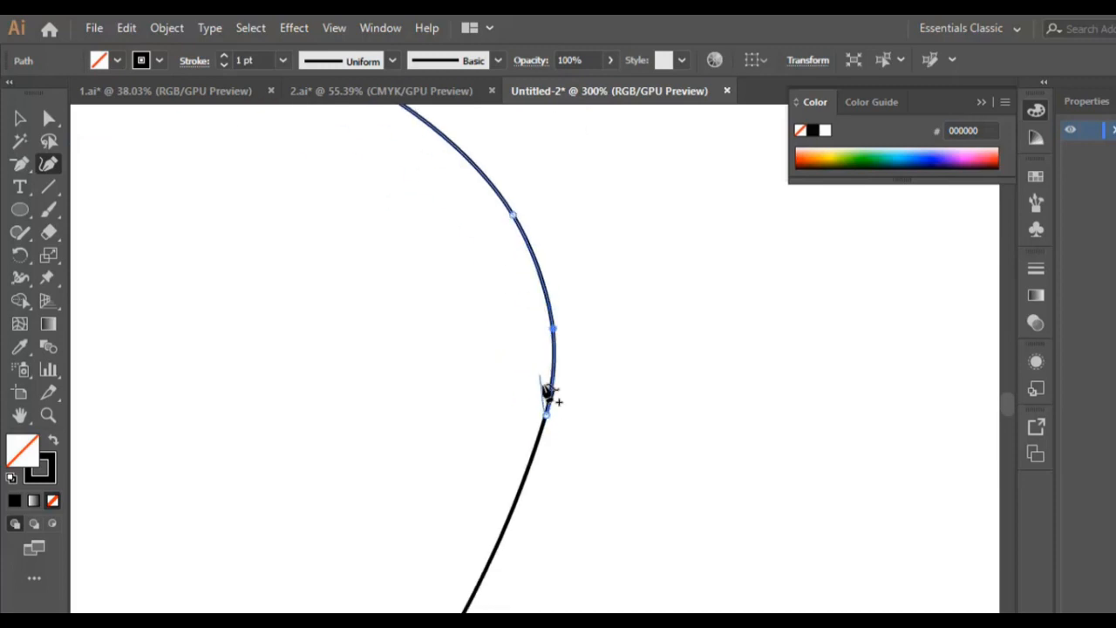
Remove the small stray arc end at the smoothed right corner with Shape Builder and deselect the artwork
click(20, 117)
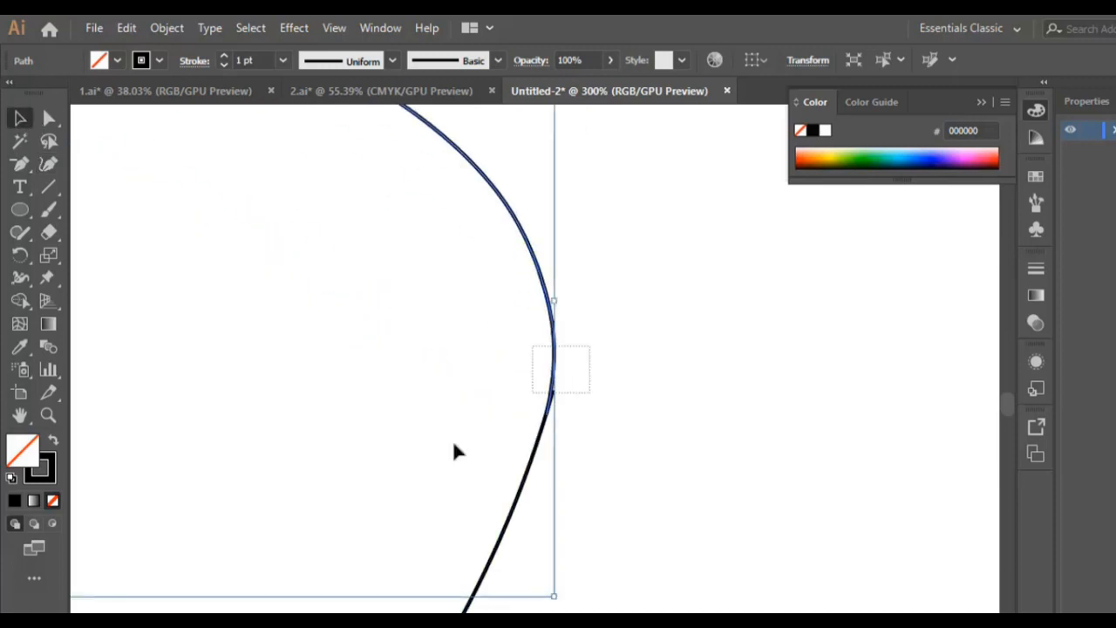
click(20, 301)
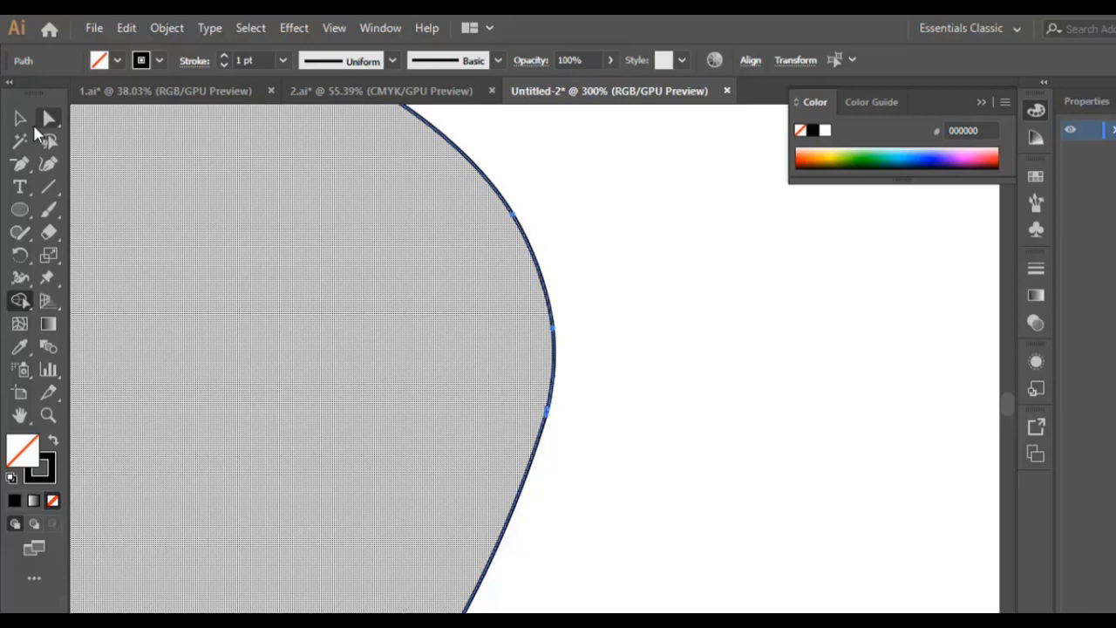
key(ctrl+minus)
key(ctrl+minus)
key(ctrl+minus)
key(ctrl+minus)
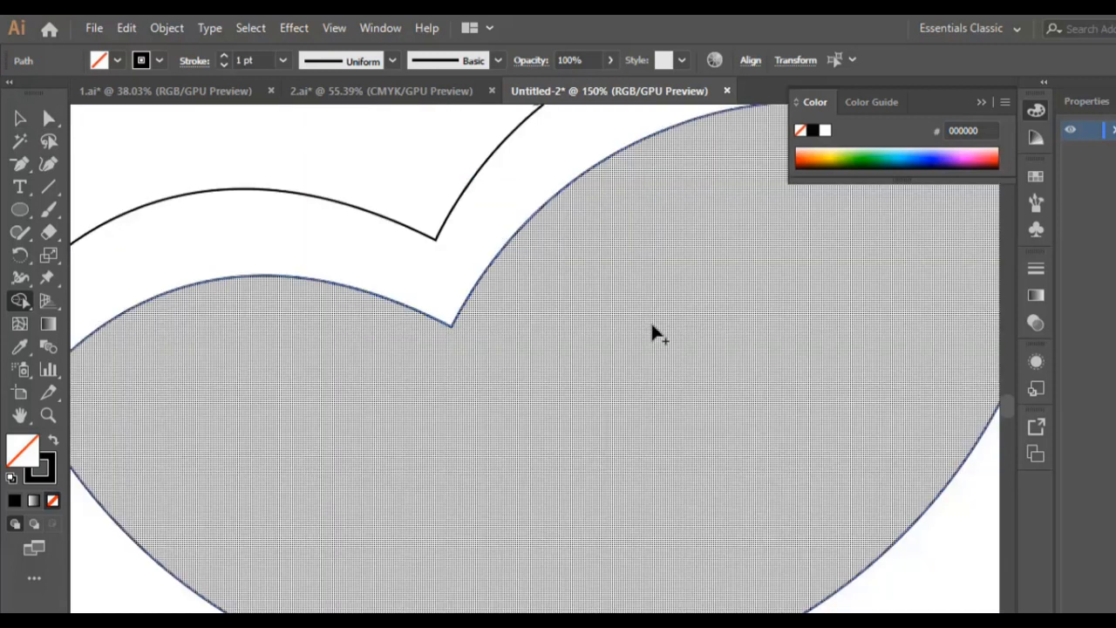
key(ctrl+minus)
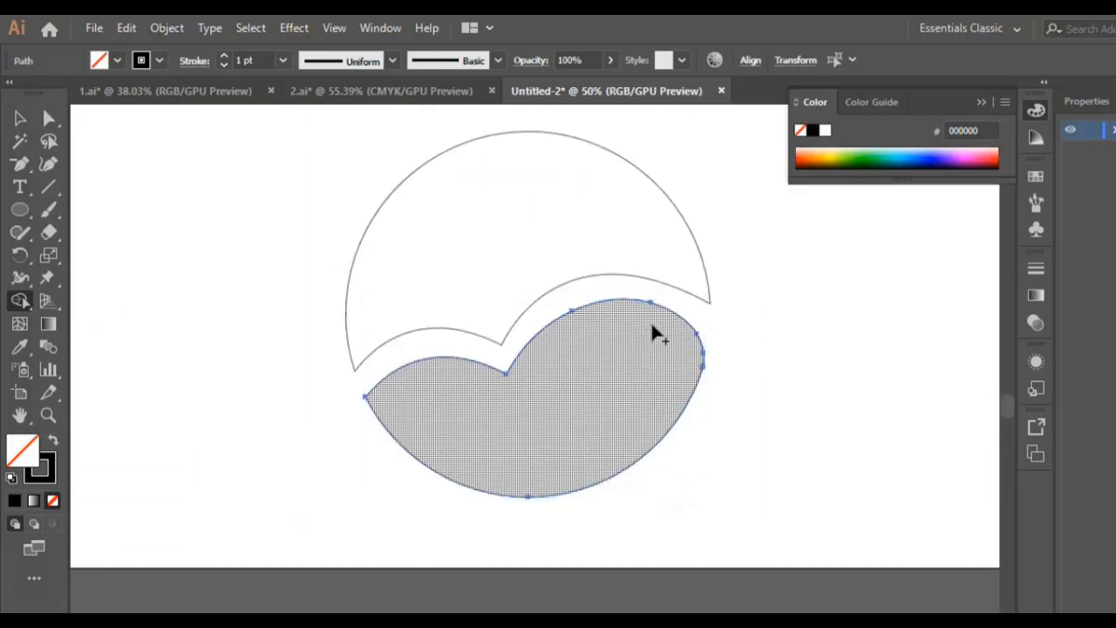
click(21, 118)
click(811, 409)
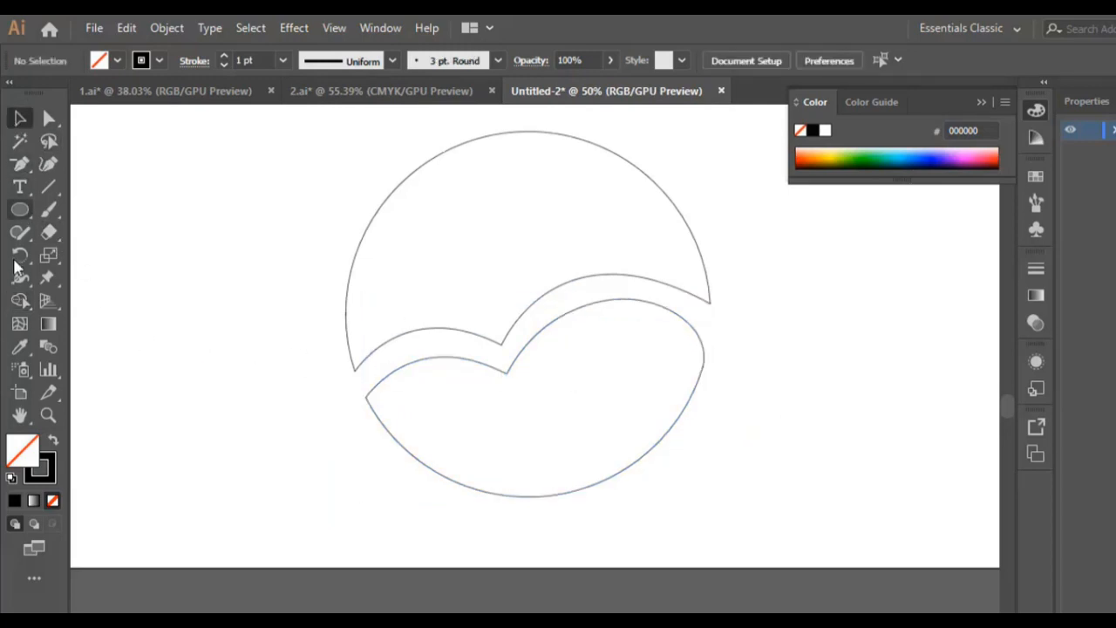
Draw a curved Pen path from the top of the right hump to the lower shape's bottom-left edge, with ends about 439 px apart
click(20, 170)
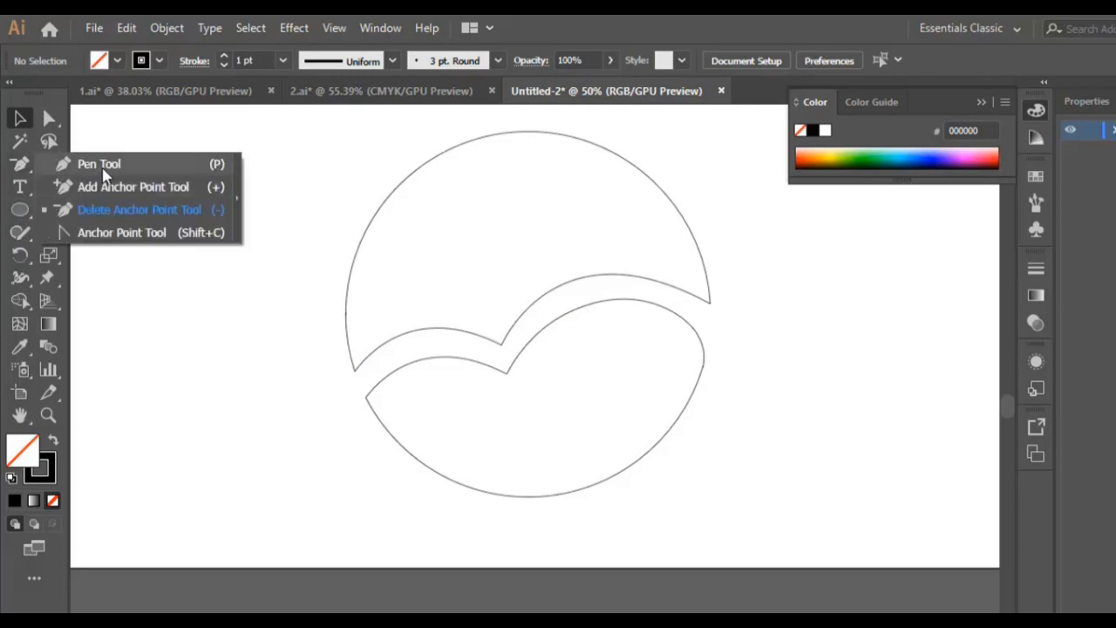
click(99, 166)
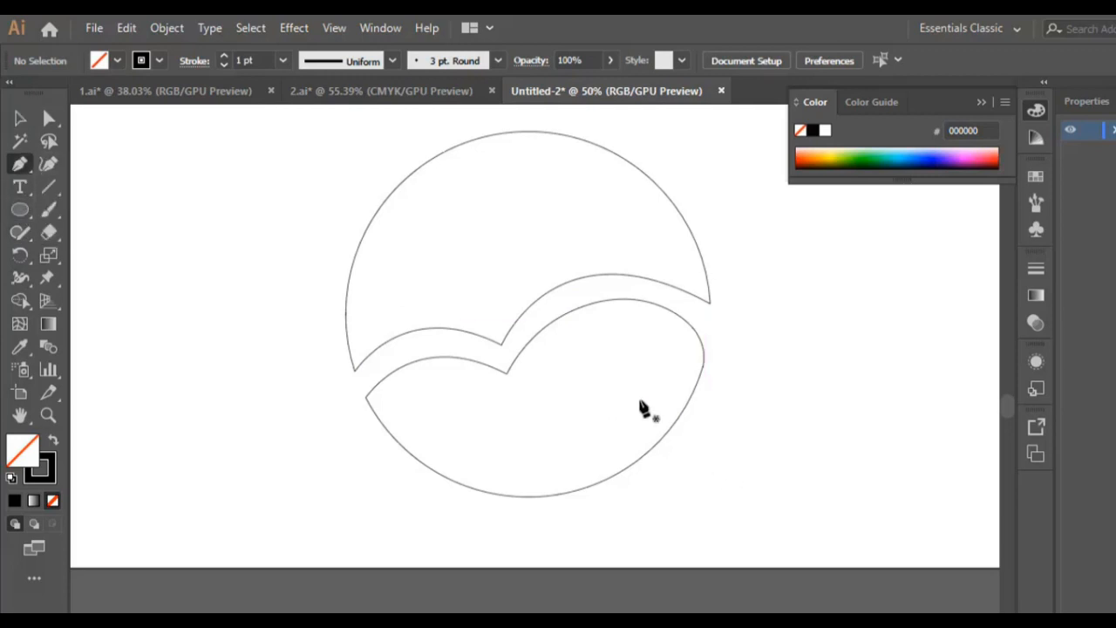
click(631, 300)
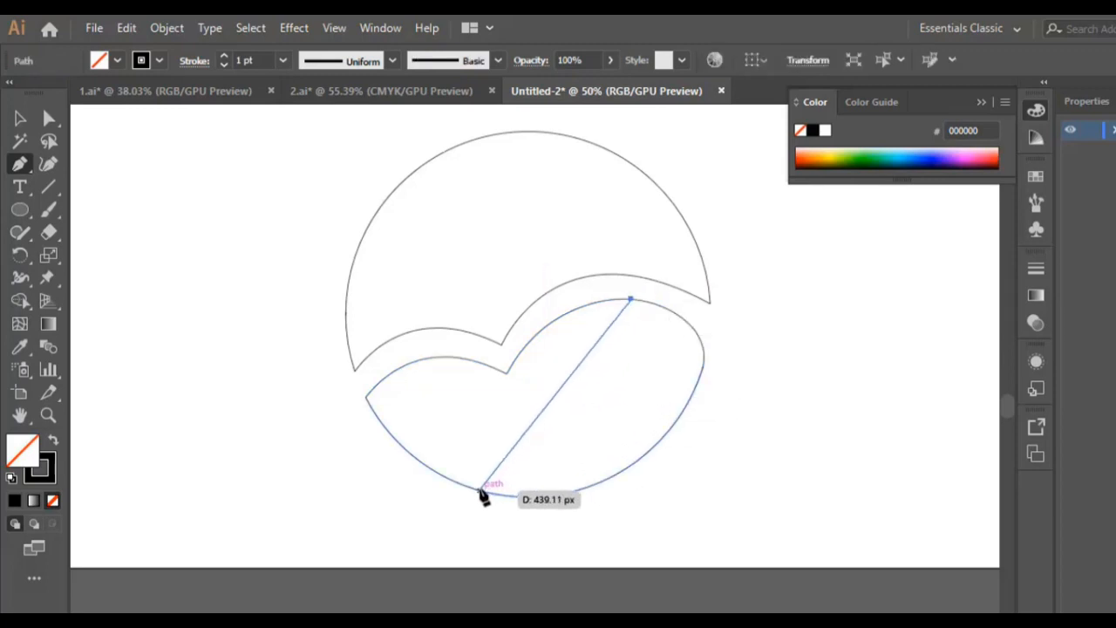
drag(481, 491, 308, 503)
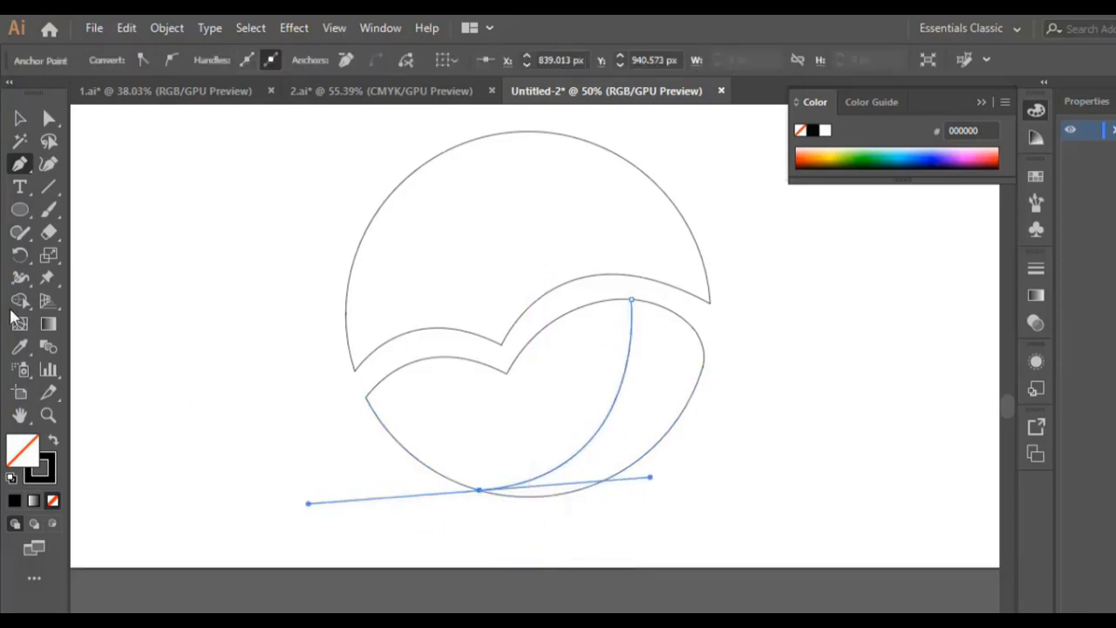
Select the lower shape's paths and check with Shape Builder whether the new curve divides the shape
click(20, 119)
drag(713, 489, 436, 363)
click(20, 300)
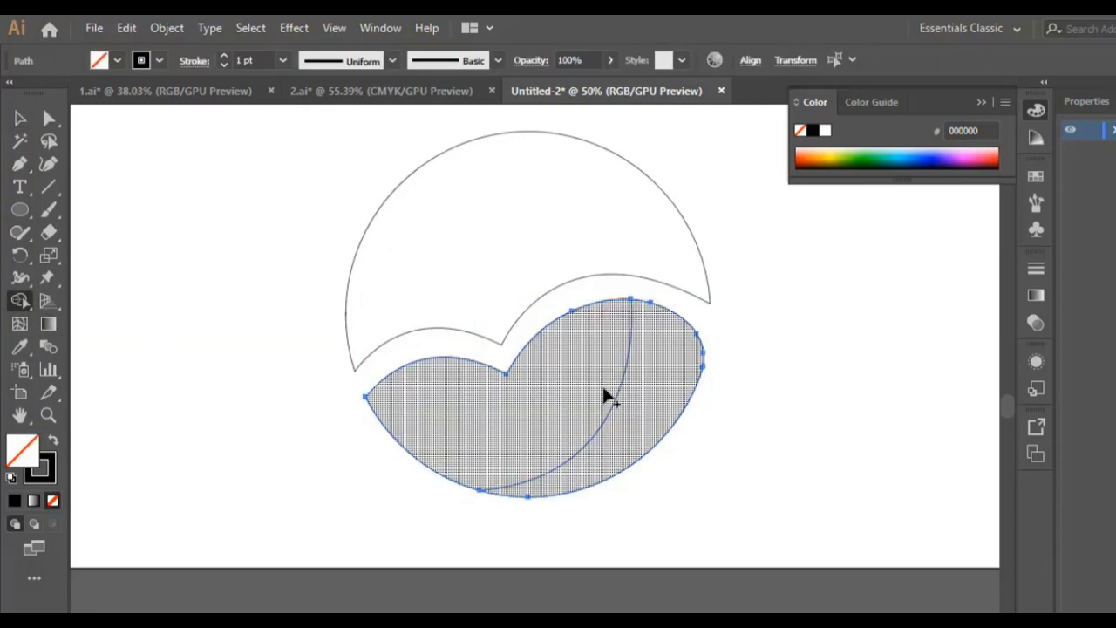
Extend the curve's lower end slightly past the lower shape's bottom-left edge with the Curvature tool
click(20, 118)
click(48, 415)
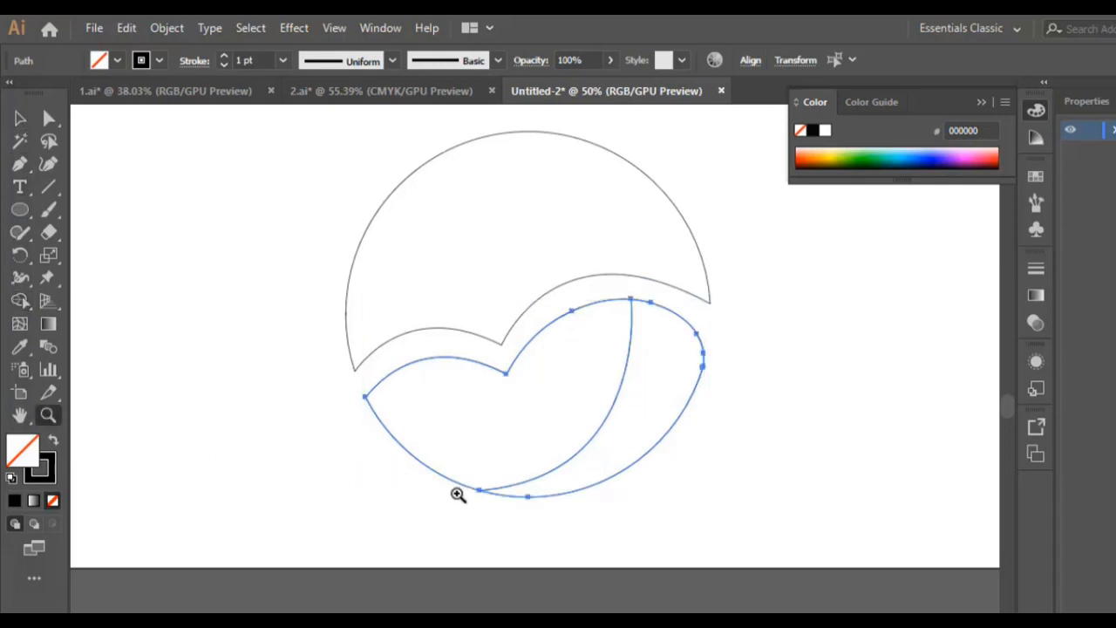
click(477, 487)
click(541, 417)
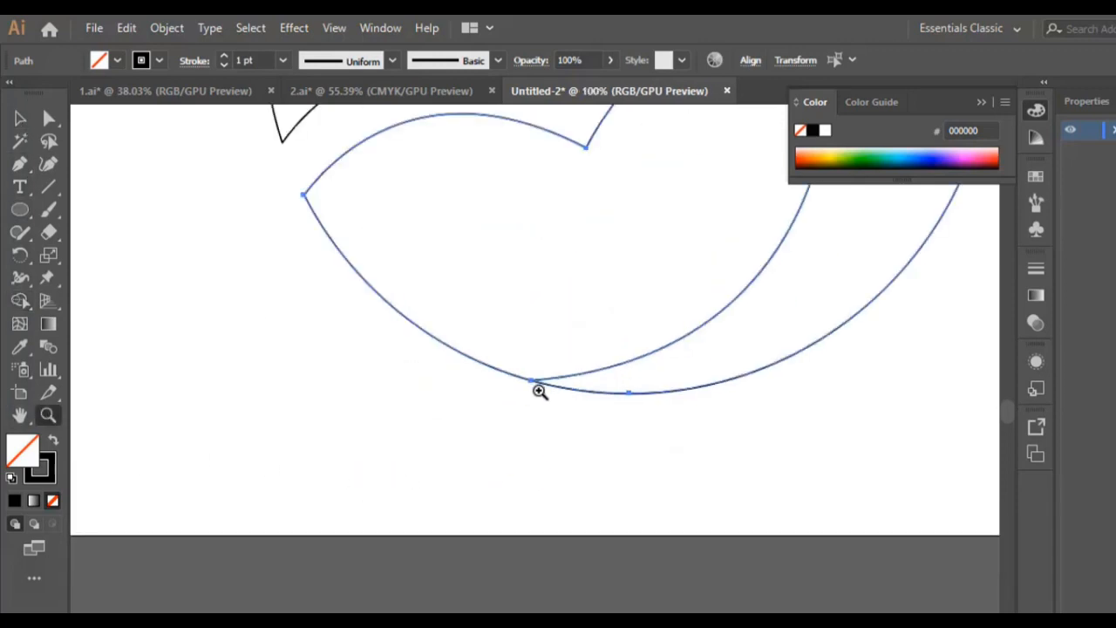
click(540, 389)
click(20, 118)
click(610, 483)
click(613, 376)
click(48, 164)
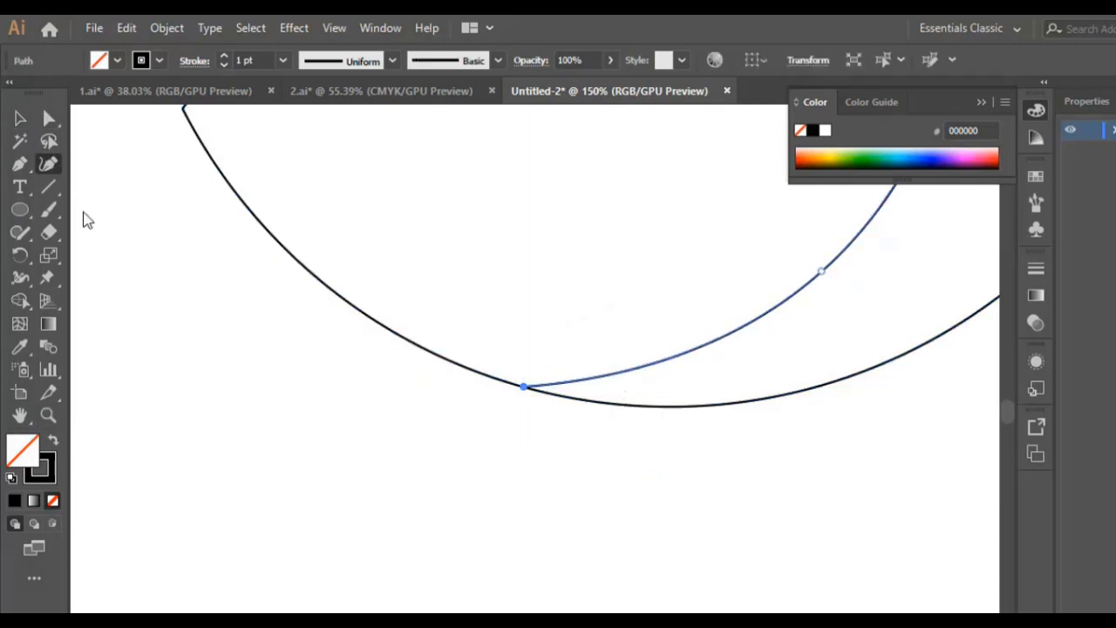
drag(521, 387, 504, 392)
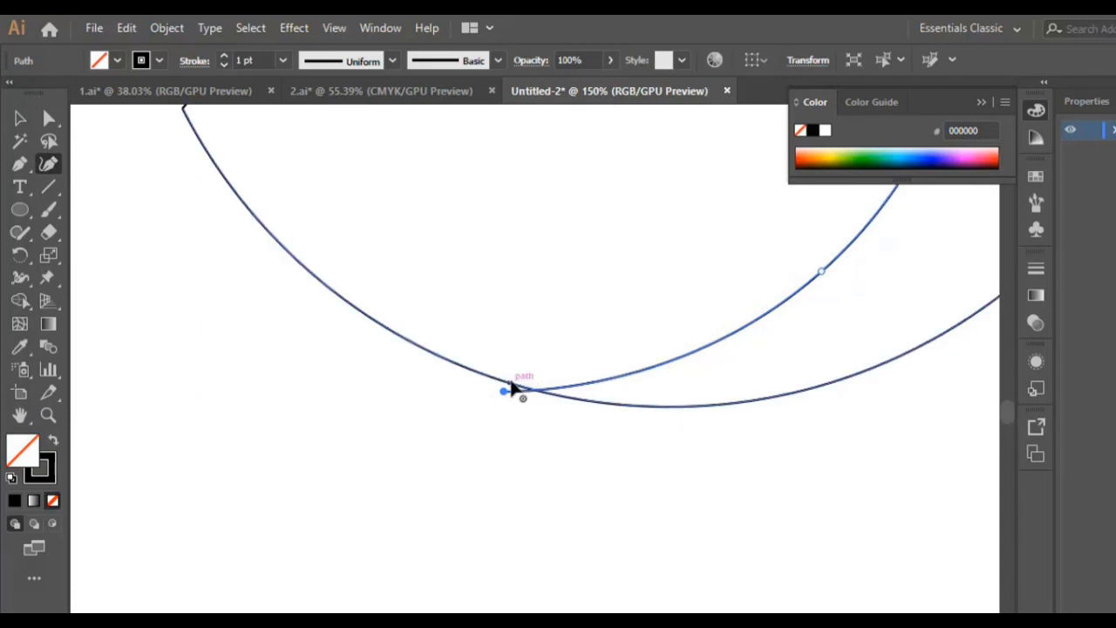
key(ctrl+minus)
key(ctrl+minus)
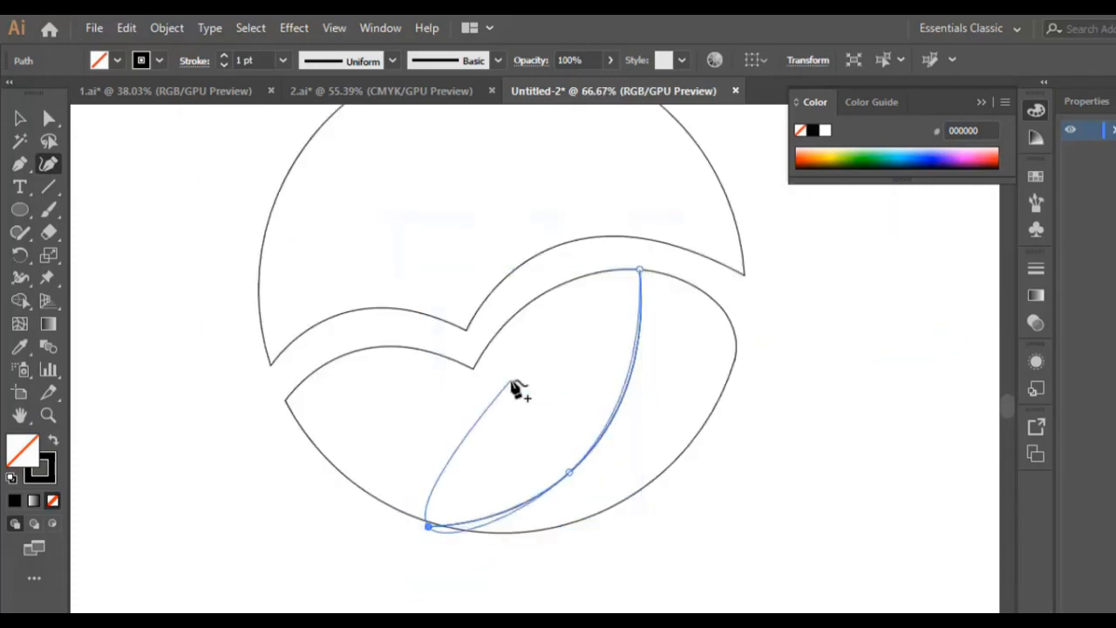
Select all paths of the lower shape and check its regions on both sides of the extended curve with Shape Builder
click(19, 117)
scroll(835, 556, down, 2)
drag(387, 473, 822, 368)
click(19, 301)
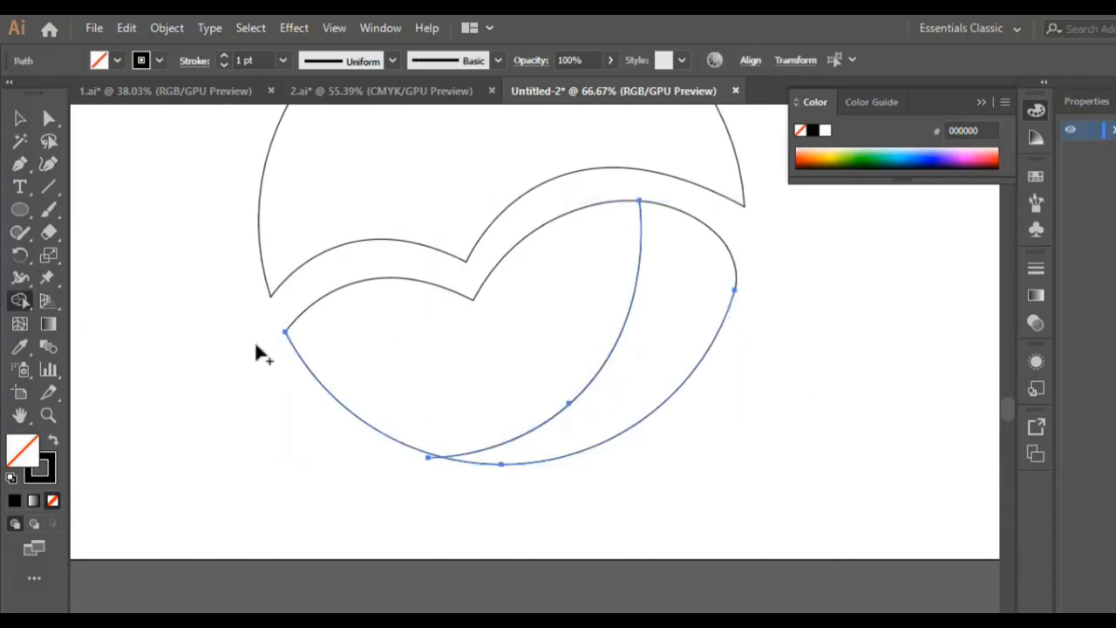
click(19, 118)
drag(479, 481, 541, 265)
click(19, 301)
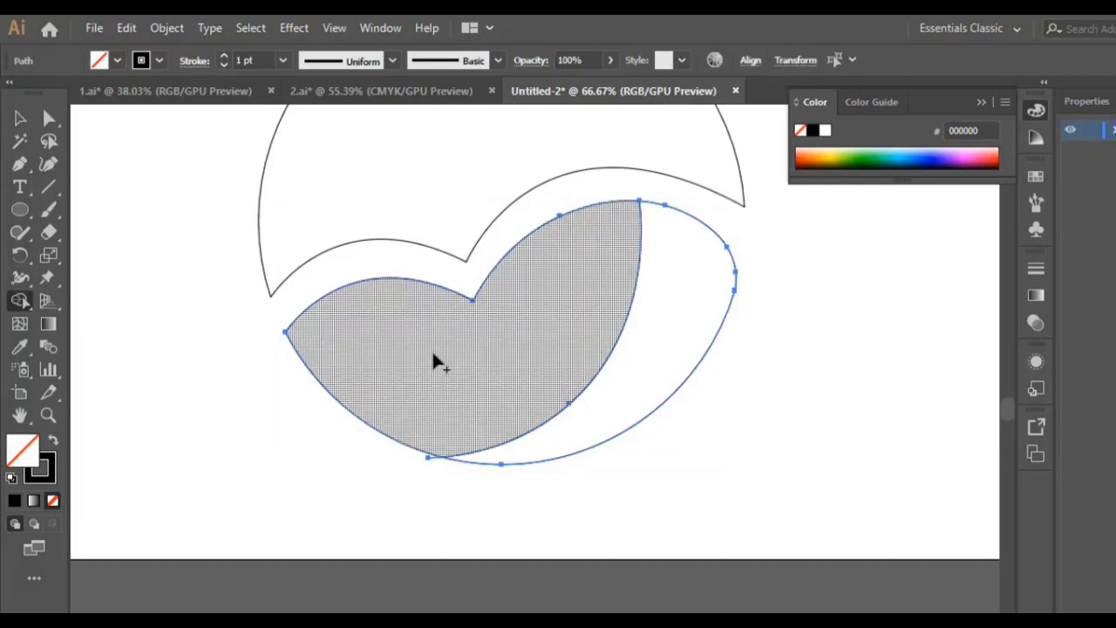
Remove the curve's small overhanging end at the bottom-left edge with Shape Builder and deselect the artwork
click(19, 118)
drag(523, 536, 206, 423)
click(26, 300)
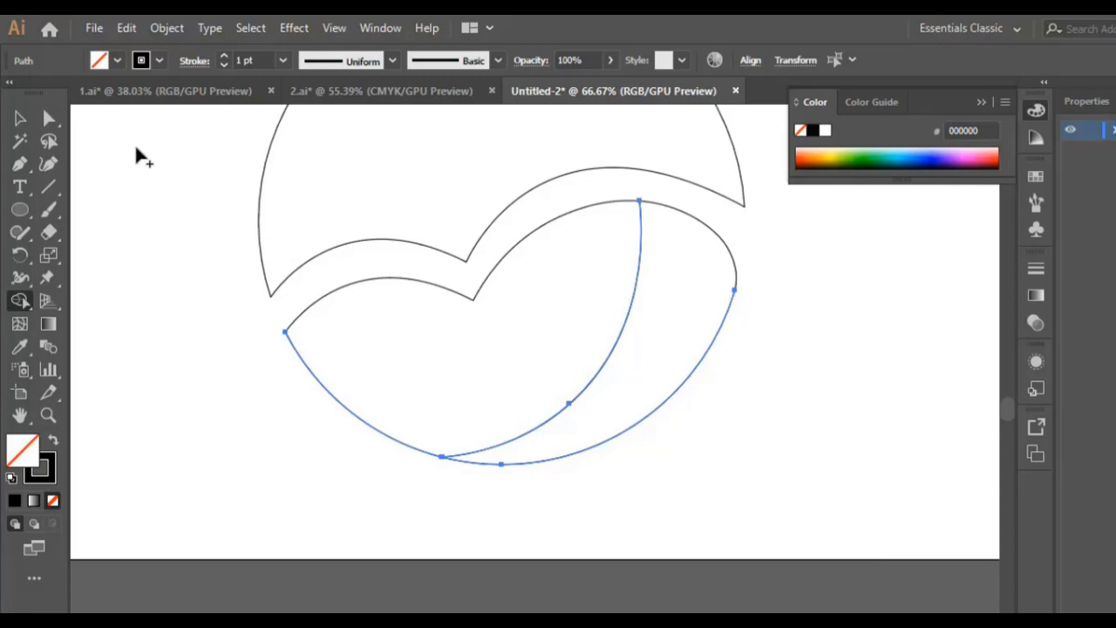
click(32, 107)
click(819, 397)
scroll(787, 408, up, 2)
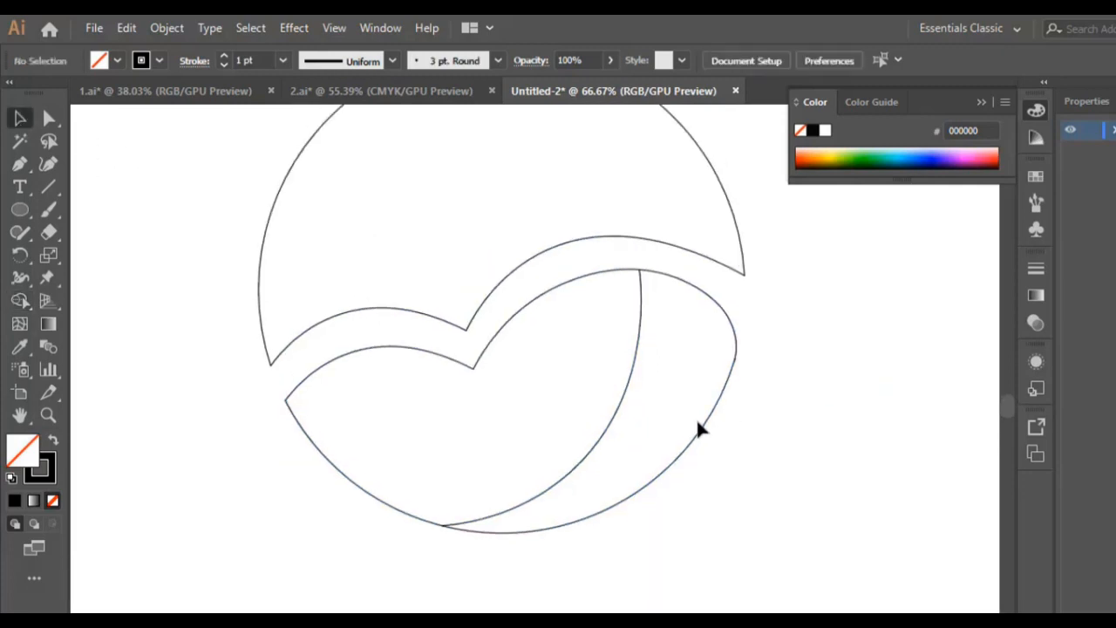
Draw a curved Pen path from the lower shape's lower-left edge up to the notch between its two humps
click(20, 164)
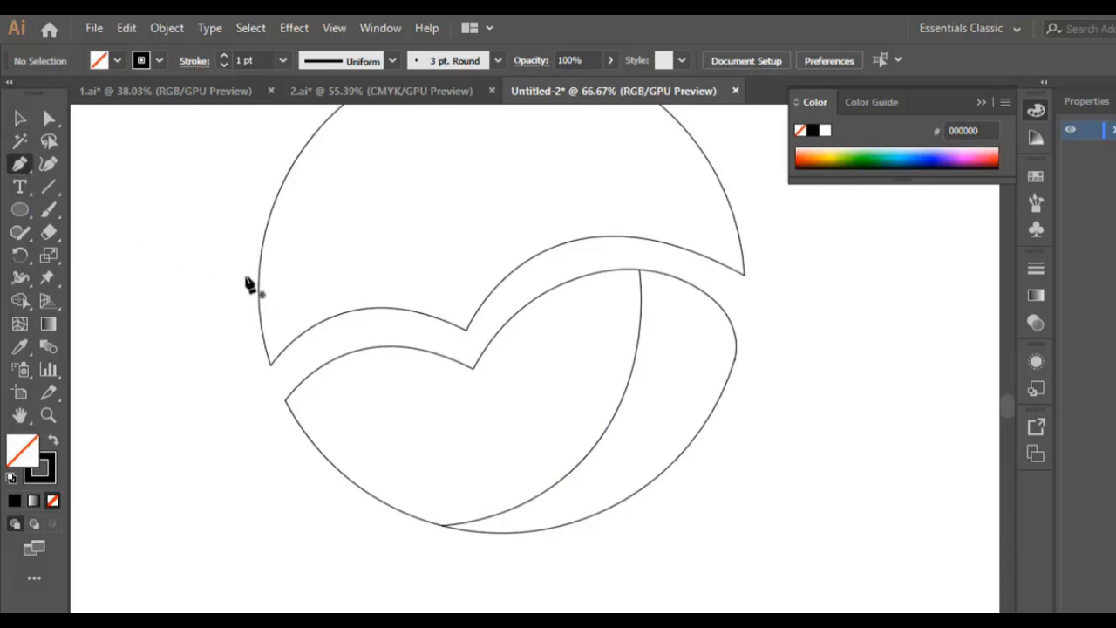
click(472, 366)
key(ctrl+z)
click(327, 459)
drag(473, 366, 584, 375)
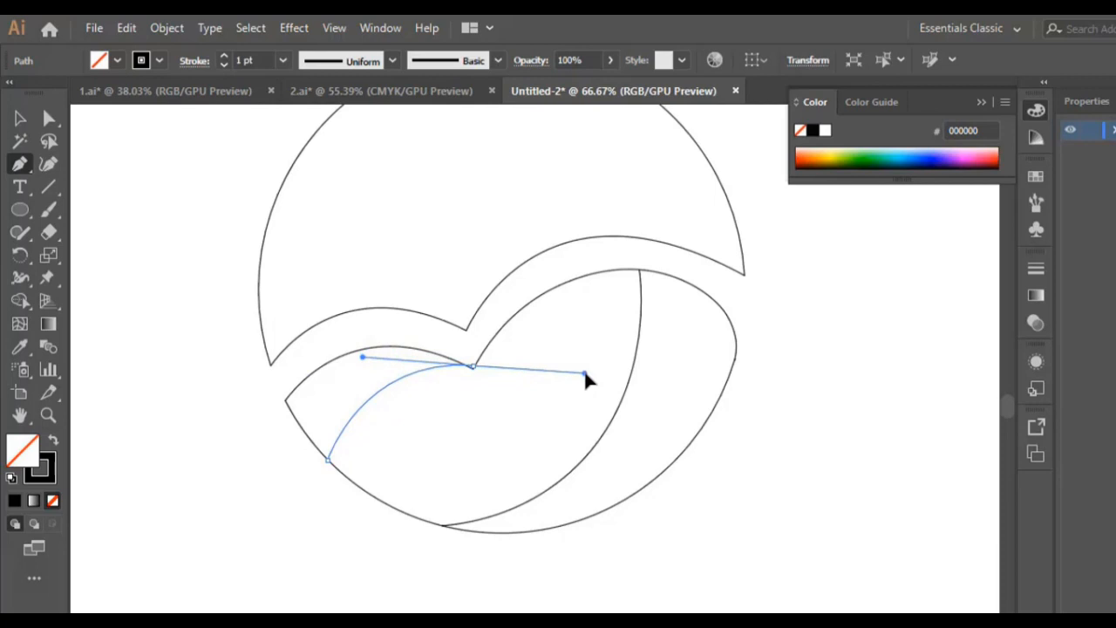
drag(585, 373, 511, 381)
Move the new curve's right end exactly onto the lower shape's notch with the Curvature tool and deselect it
click(47, 415)
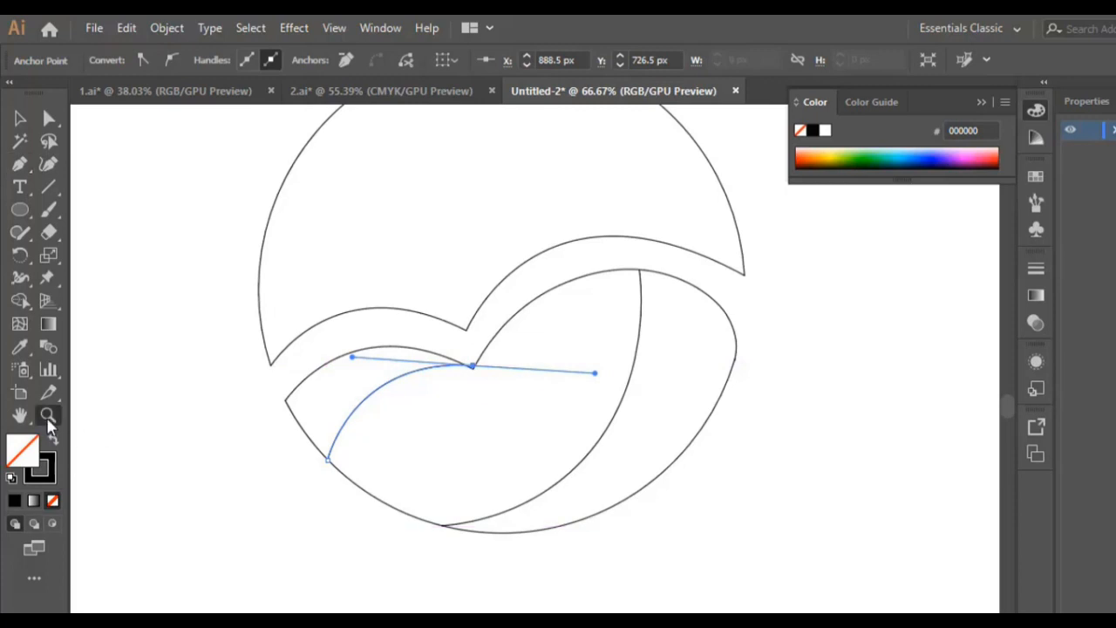
click(482, 386)
click(511, 376)
click(544, 405)
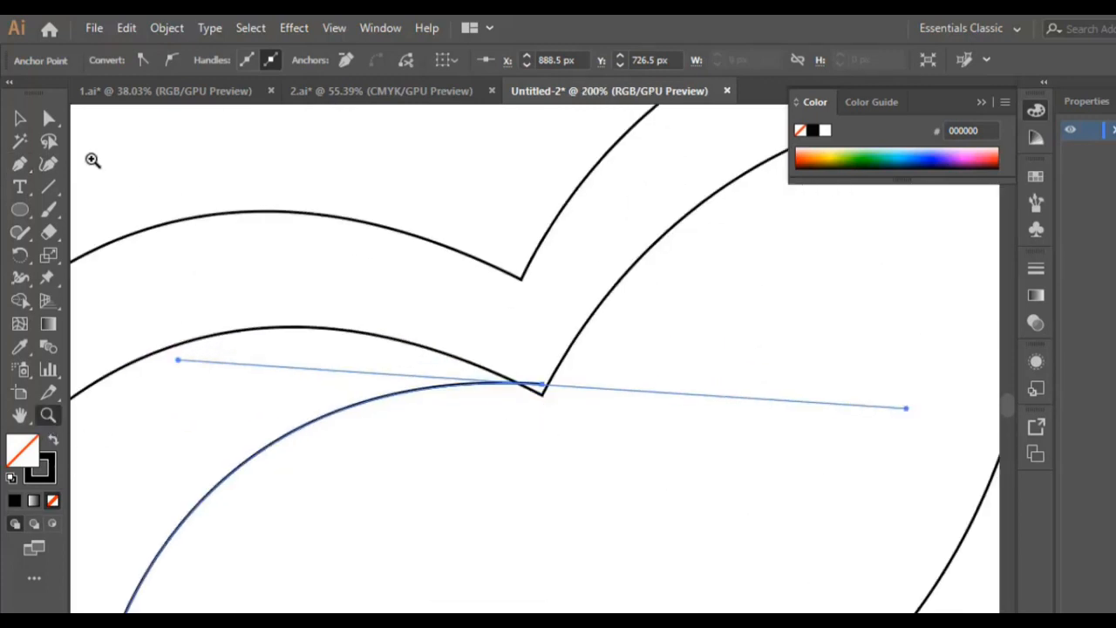
click(49, 167)
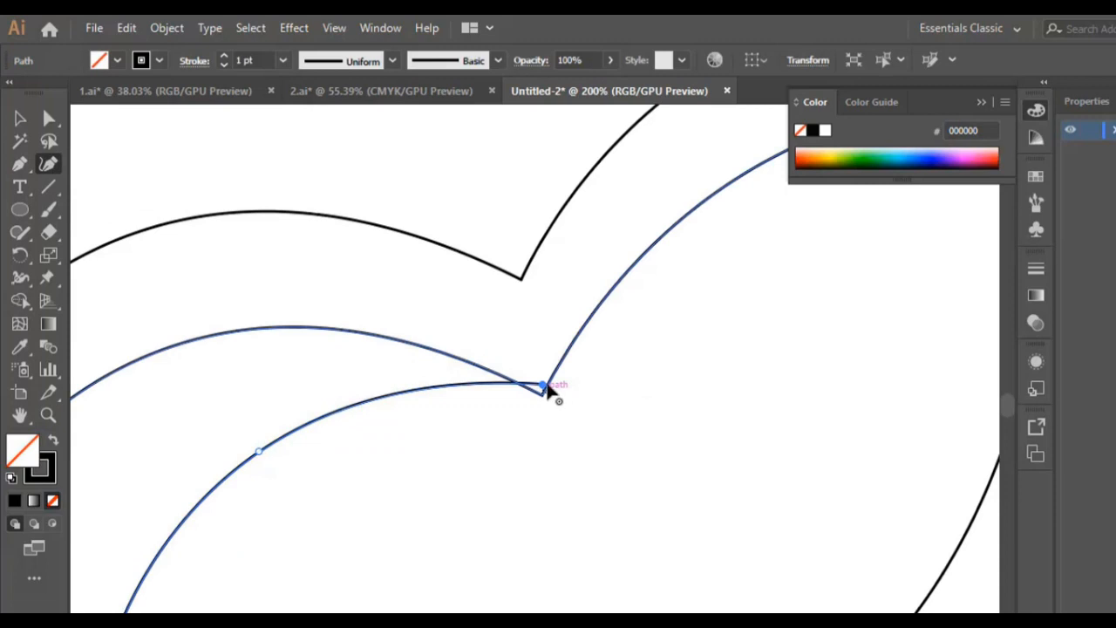
drag(544, 385, 542, 395)
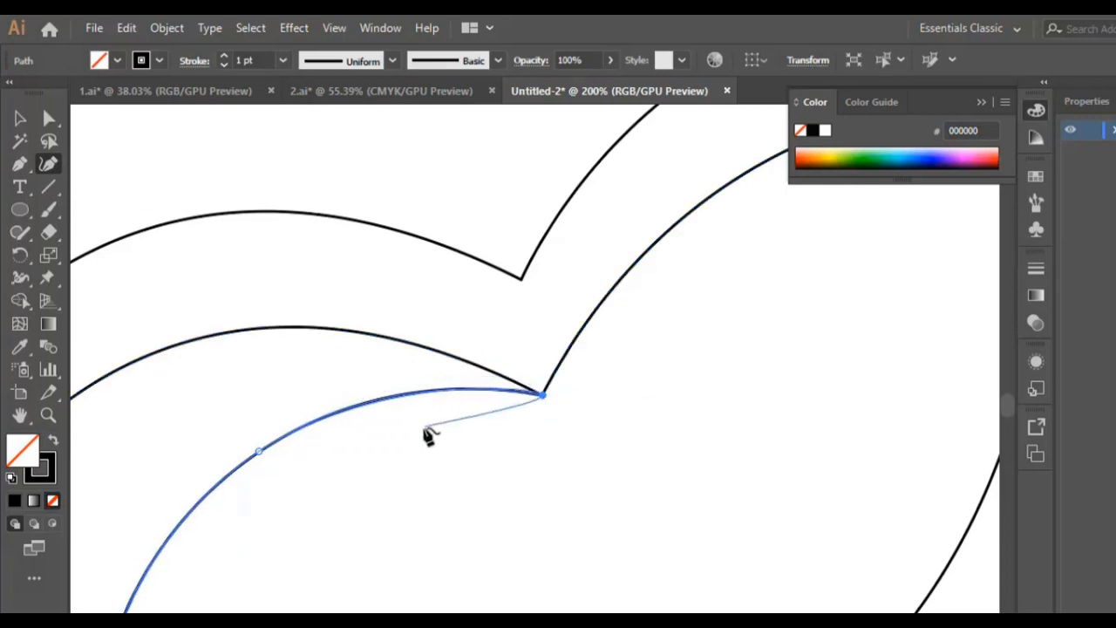
key(ctrl+minus)
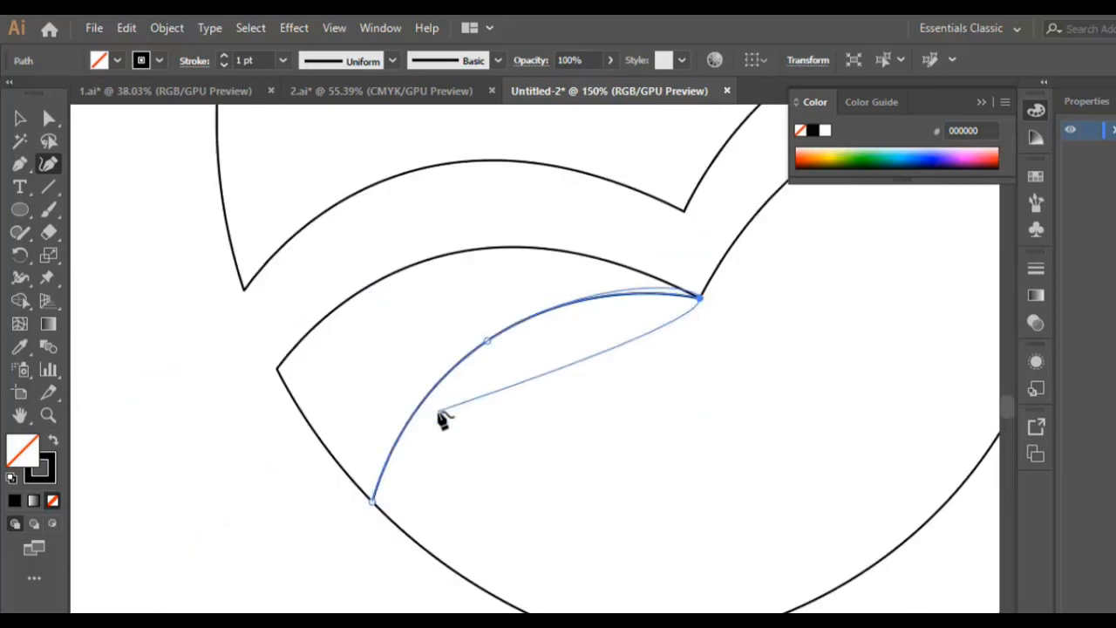
click(20, 118)
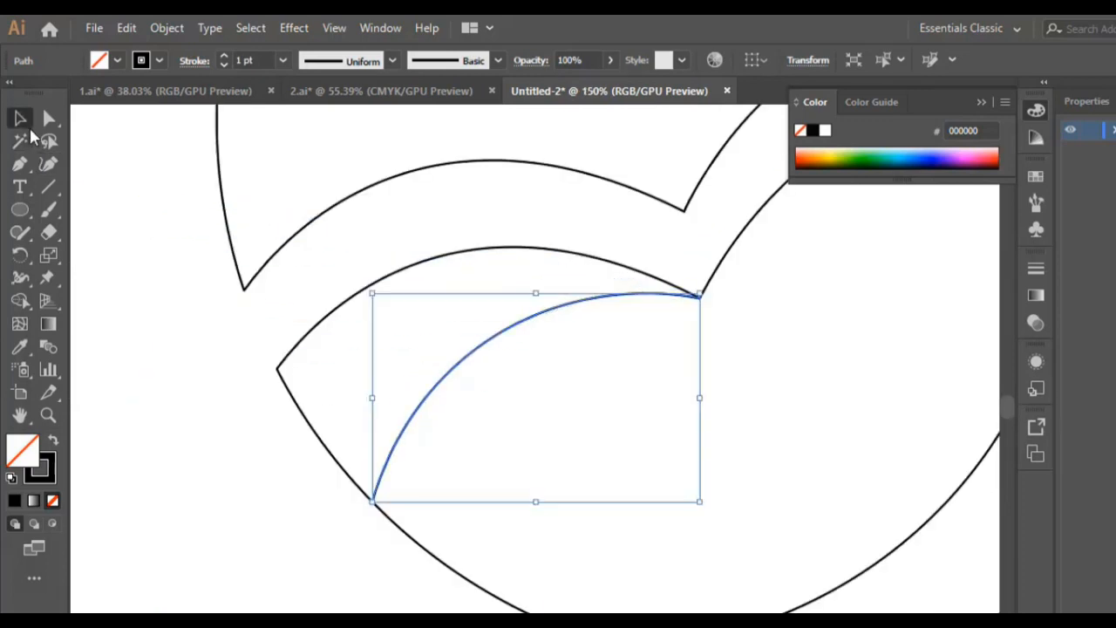
click(218, 548)
key(ctrl+minus)
key(ctrl+minus)
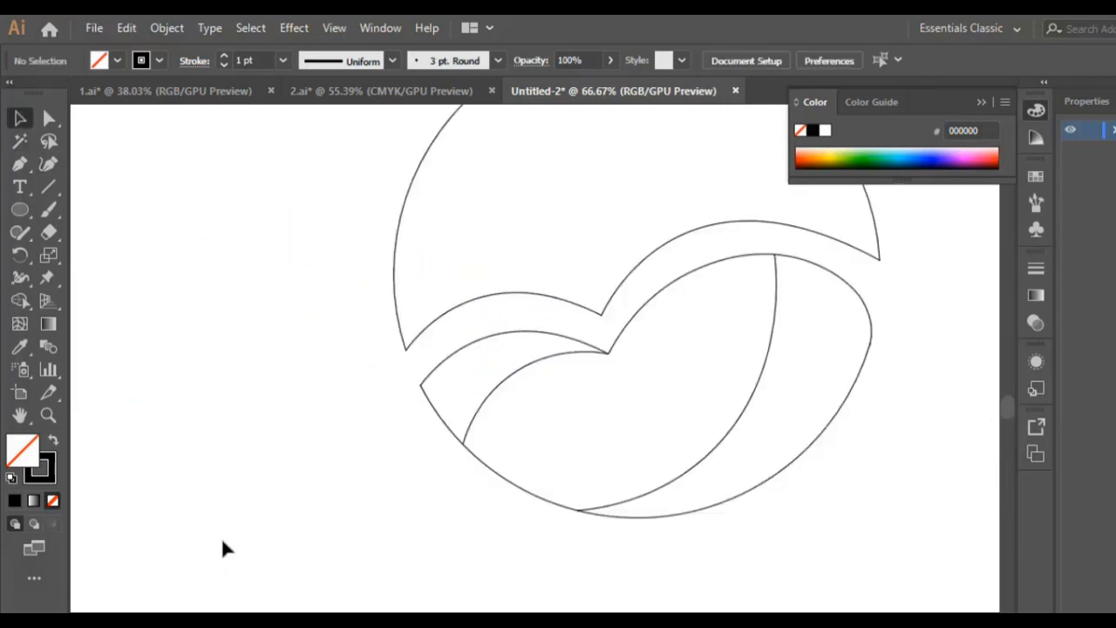
Select the lower shape's paths and check with Shape Builder that both inner curves divide it into separate regions
drag(464, 515, 915, 322)
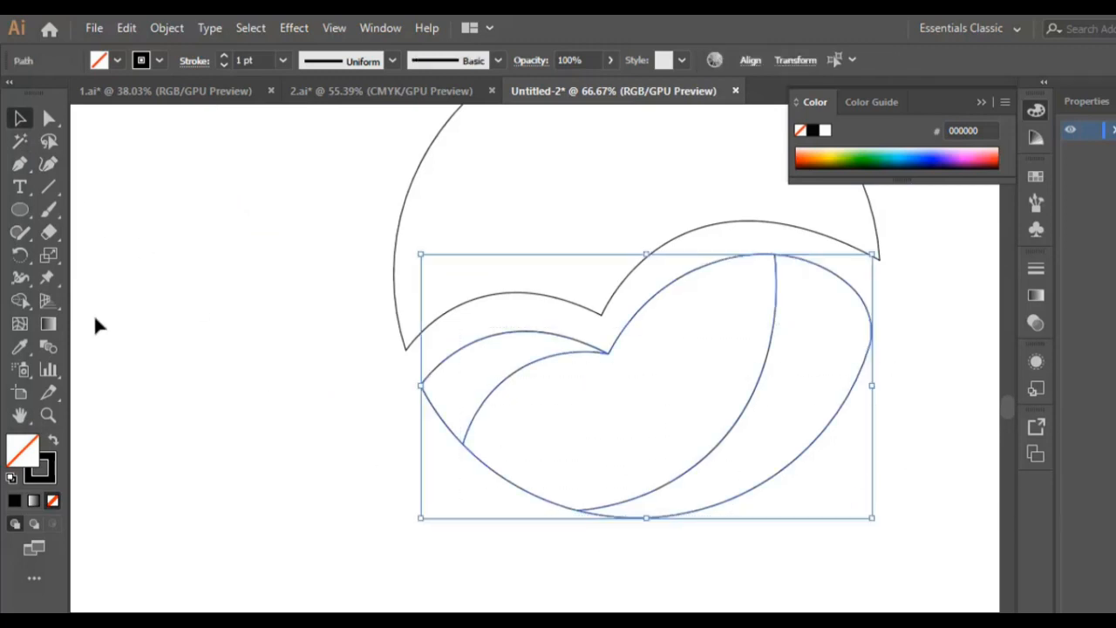
click(19, 300)
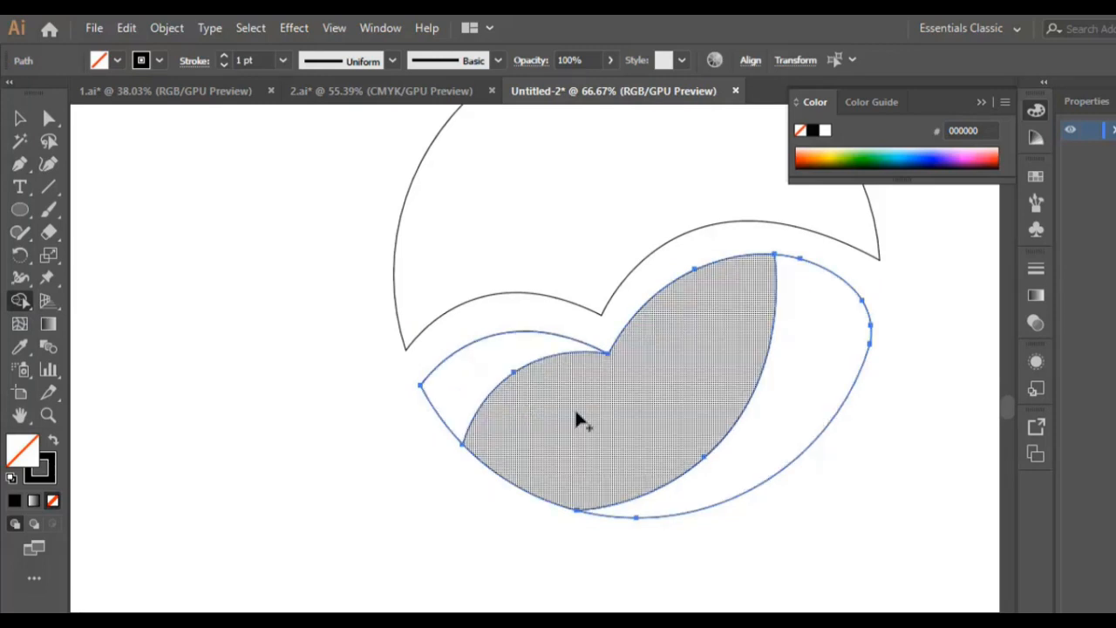
scroll(276, 447, up, 2)
click(20, 118)
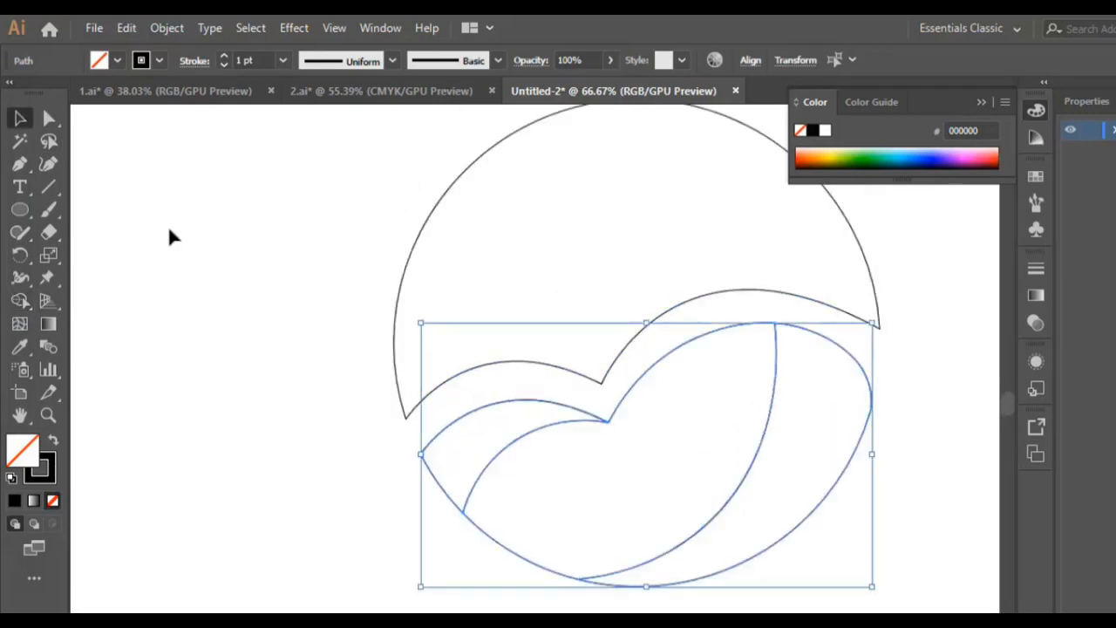
click(211, 251)
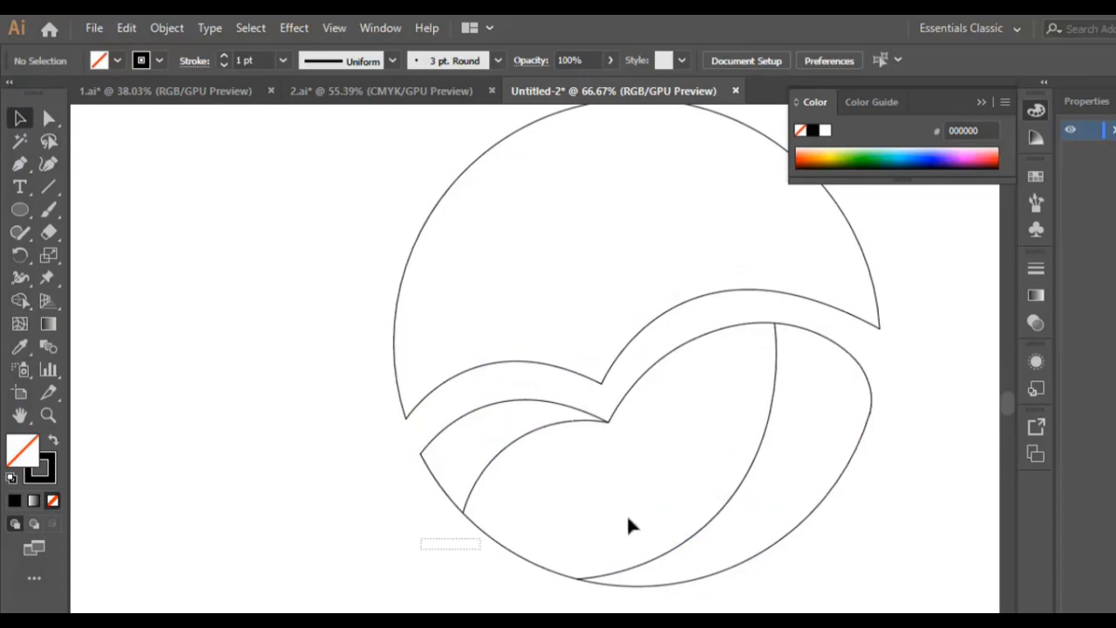
drag(628, 520, 931, 456)
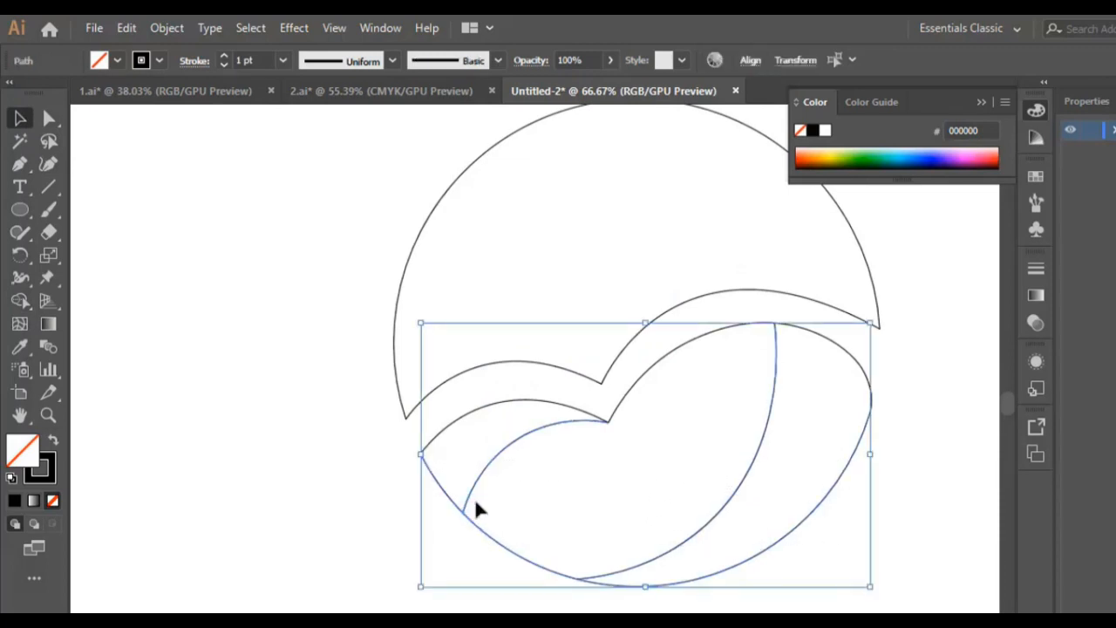
drag(433, 569, 898, 394)
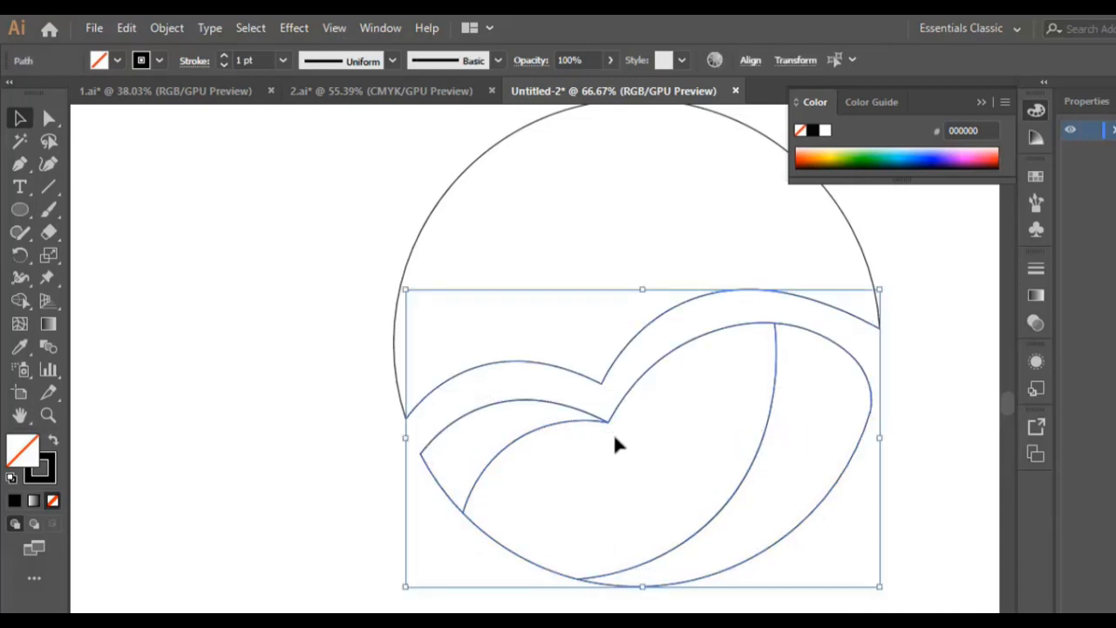
click(15, 301)
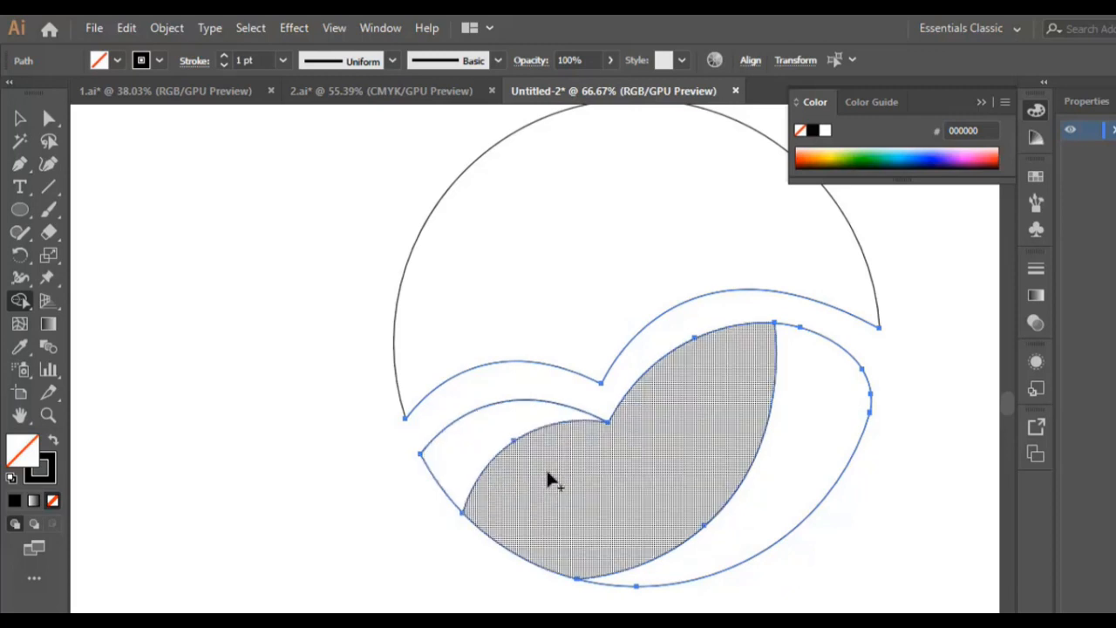
click(20, 117)
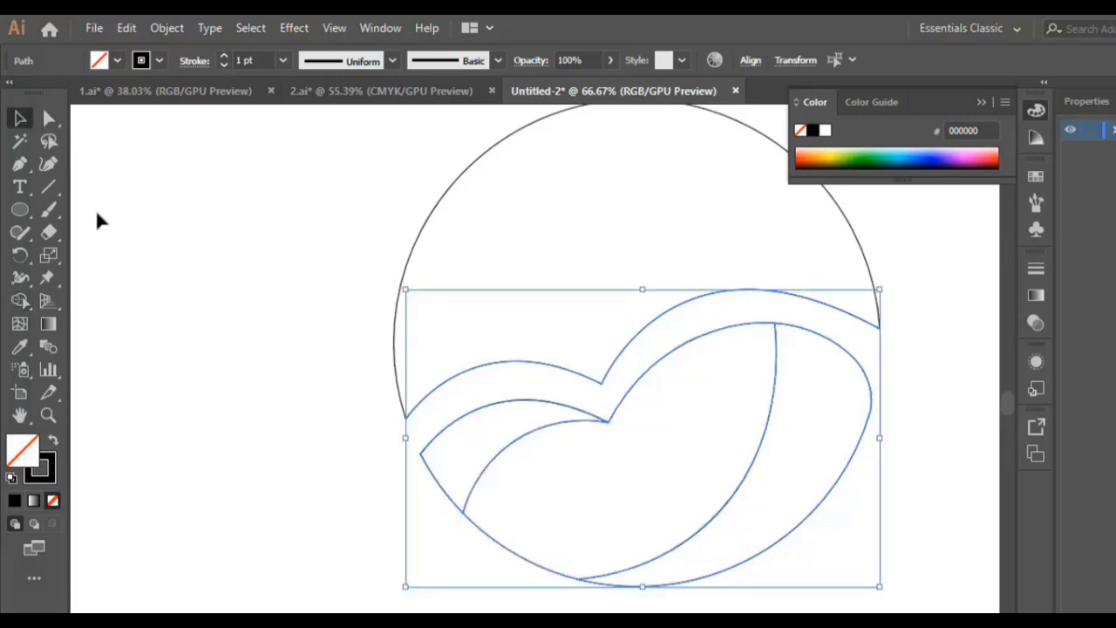
click(99, 217)
Draw two Pen curves in the upper shape: notch to upper-right rim, ends about 401 px apart, and just left of the rim's top to notch
scroll(623, 386, up, 2)
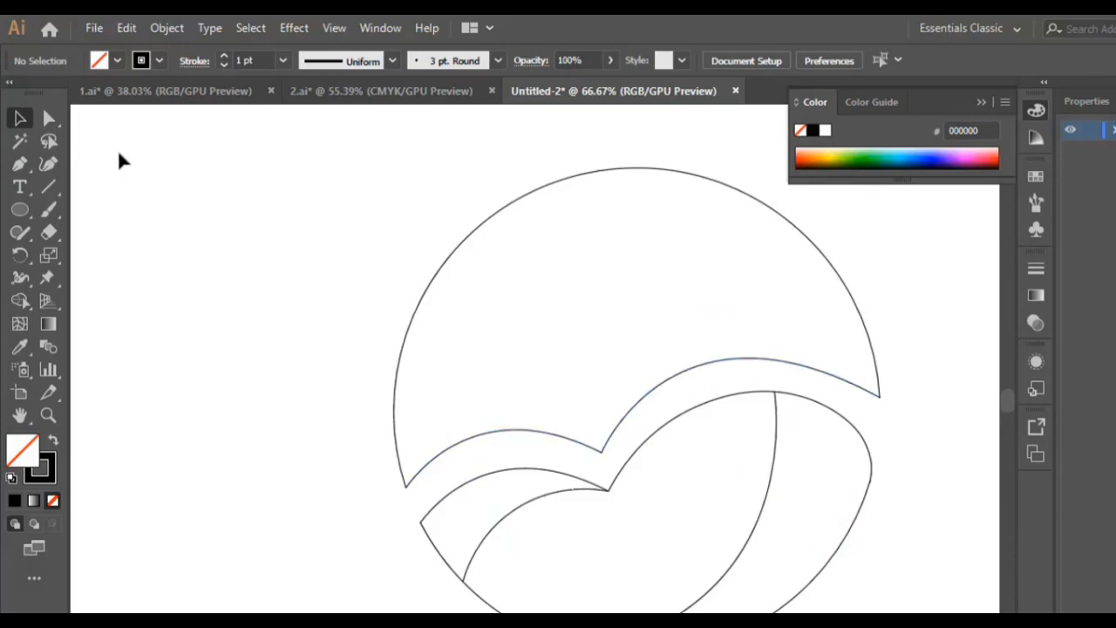
click(19, 164)
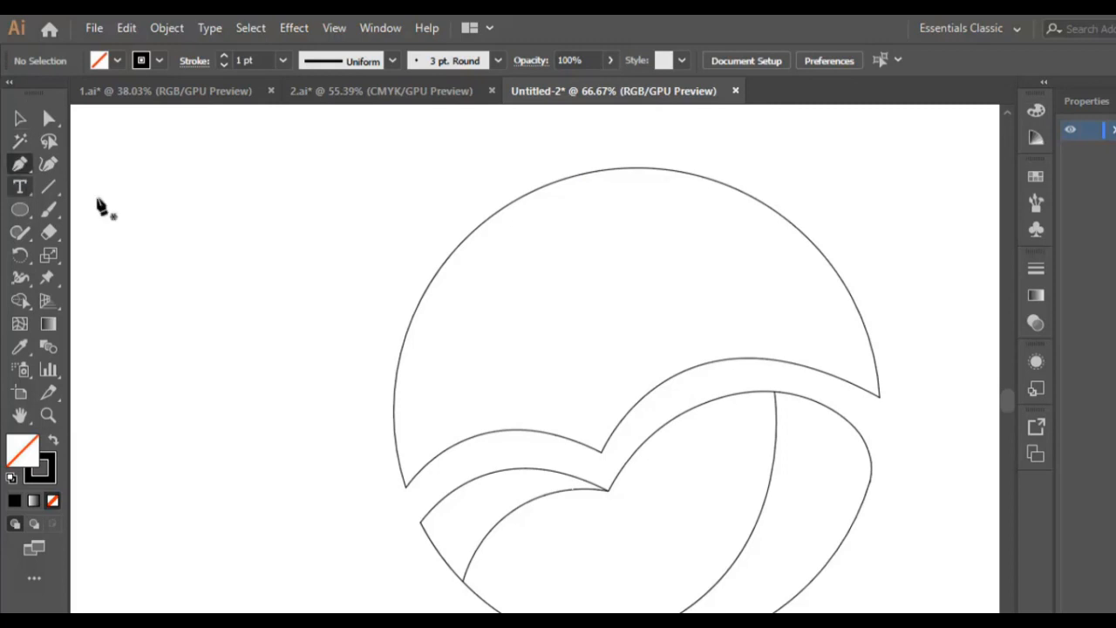
click(601, 451)
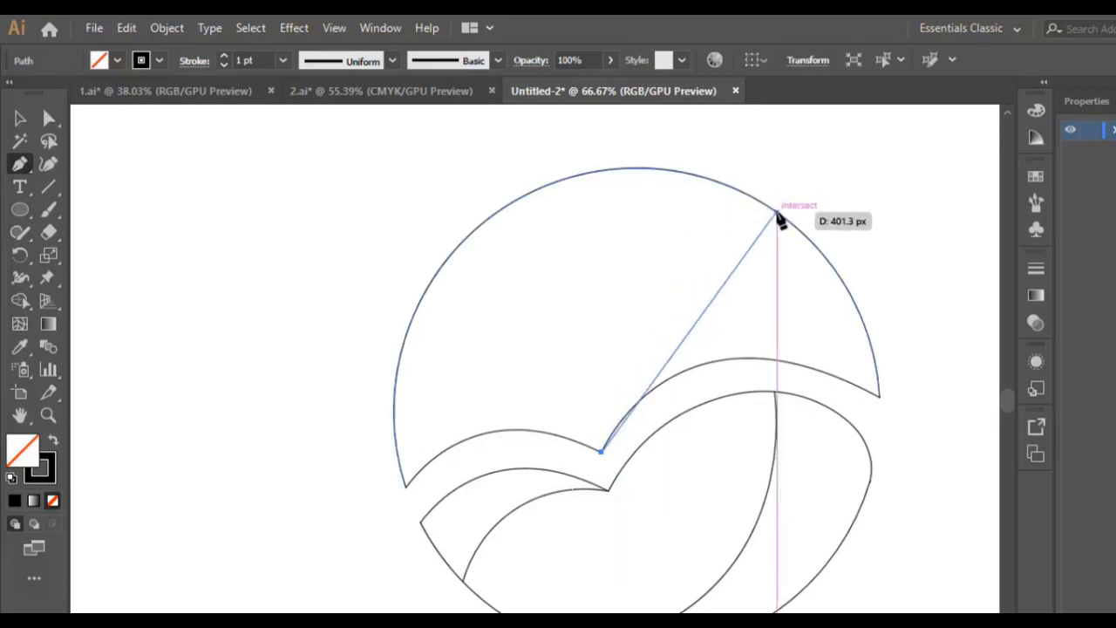
drag(787, 222, 967, 186)
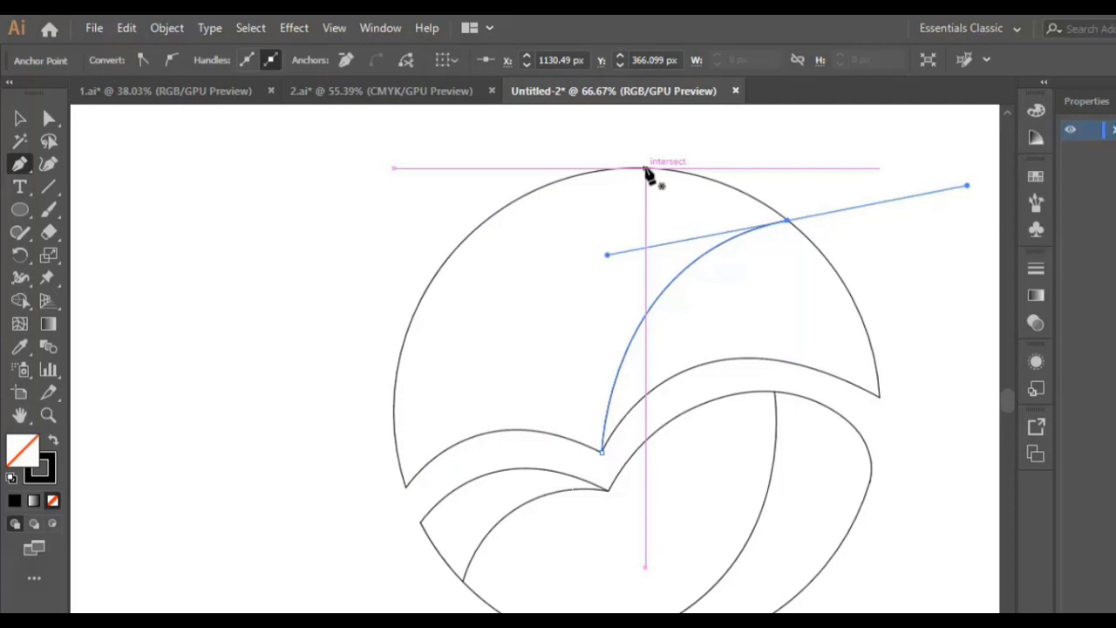
click(588, 173)
drag(602, 452, 669, 606)
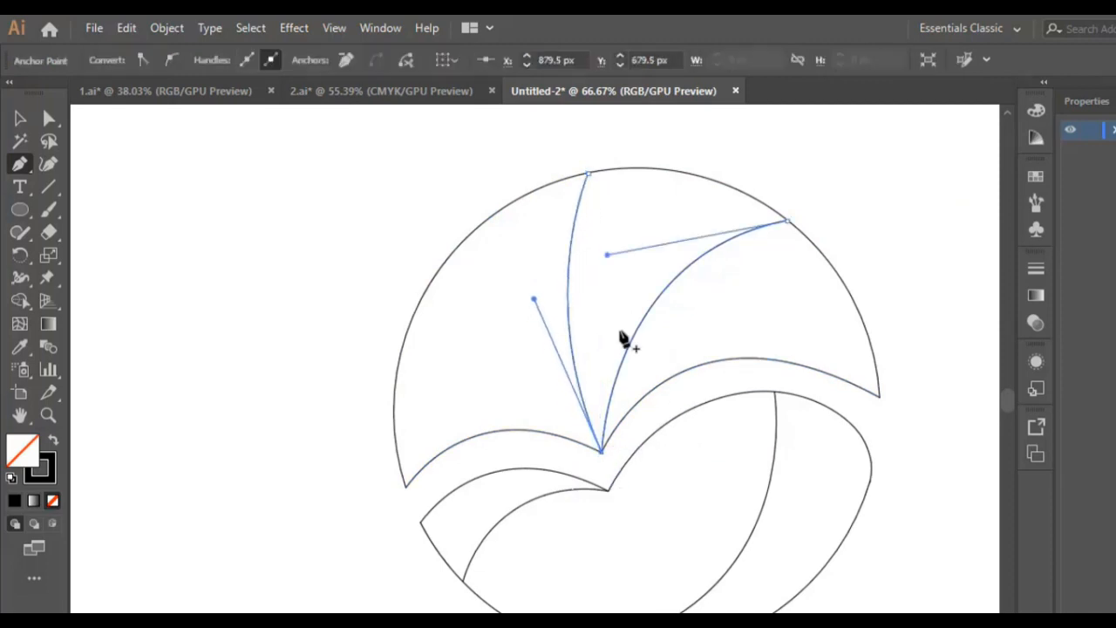
Draw a third curved Pen path from the circle's upper-left rim to the upper shape's notch and deselect it
click(430, 284)
click(430, 284)
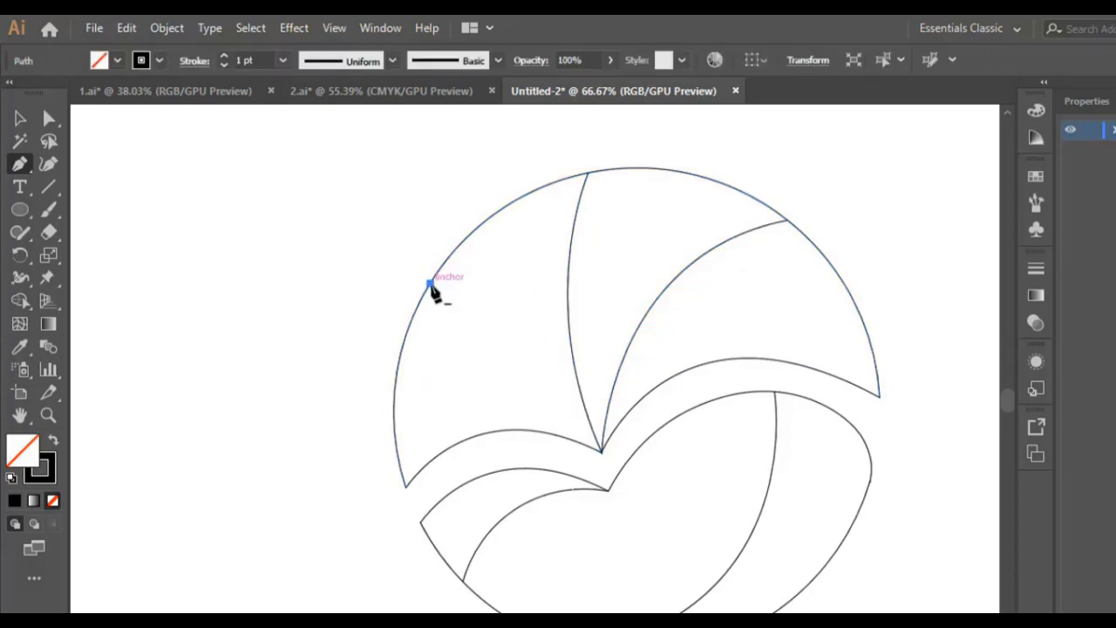
drag(601, 451, 711, 503)
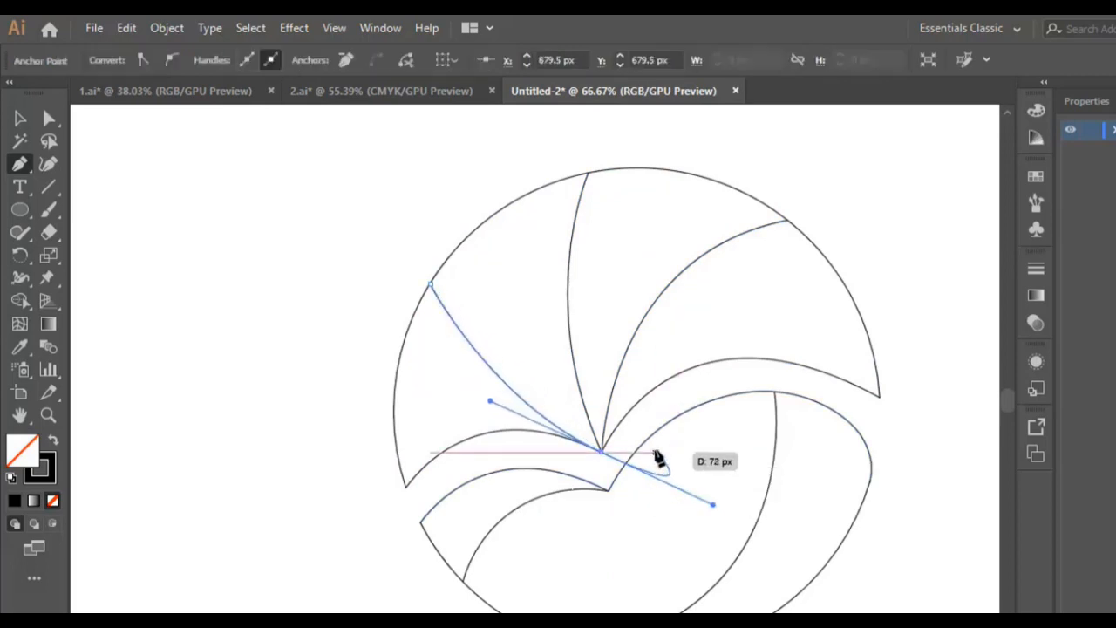
click(21, 118)
click(381, 253)
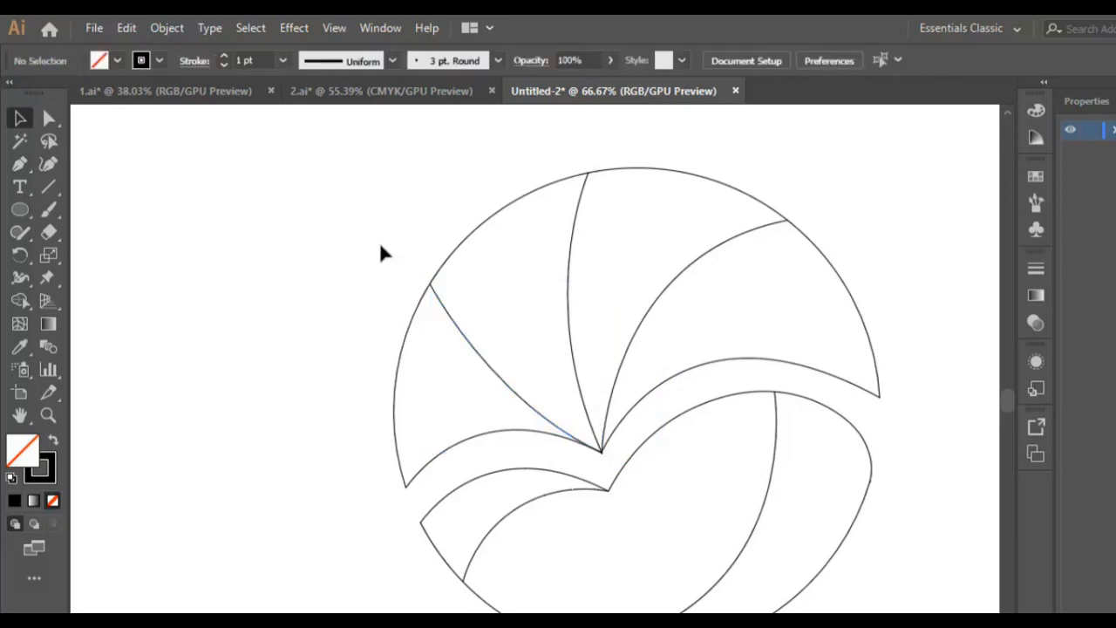
Select the upper shape and its three inner curves, and remove the tiny overshoot at the notch with the Shape Builder tool
drag(445, 298, 641, 411)
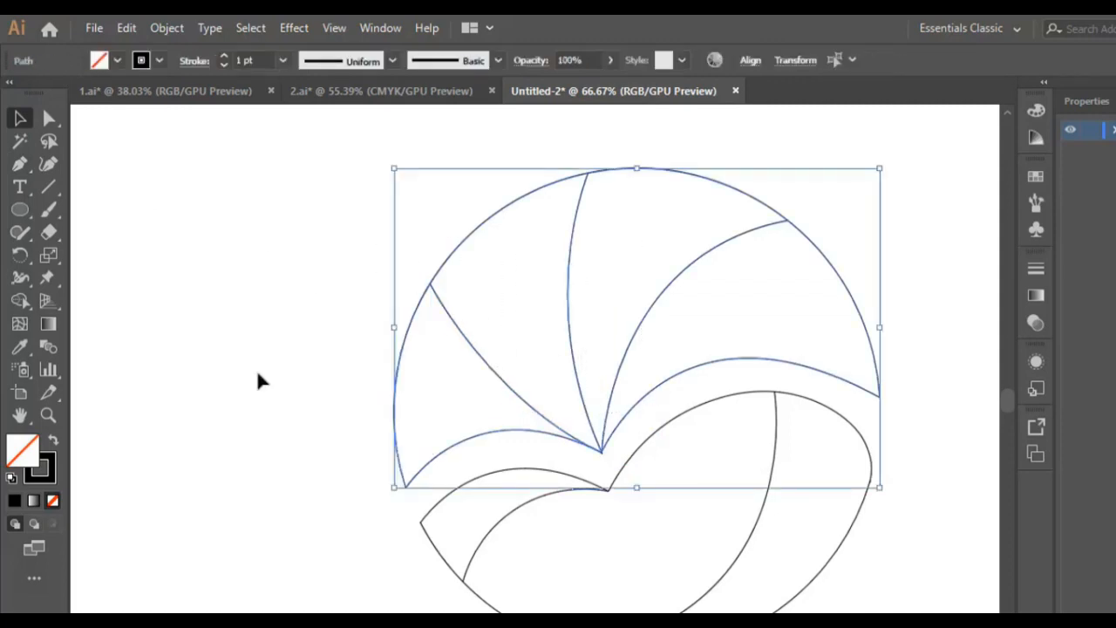
click(20, 301)
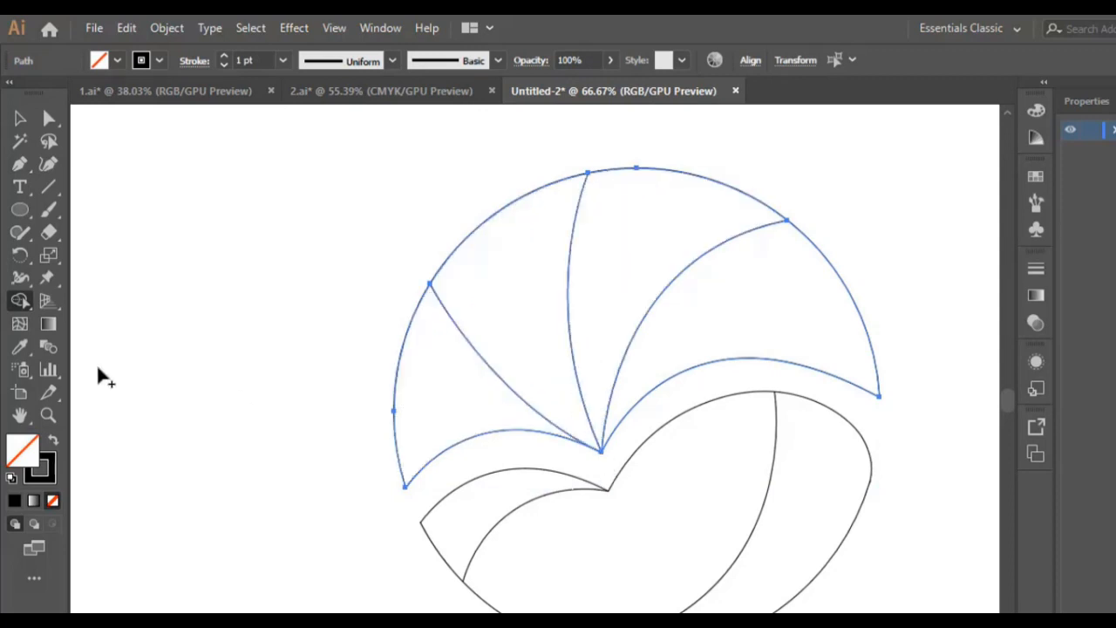
click(47, 416)
click(598, 451)
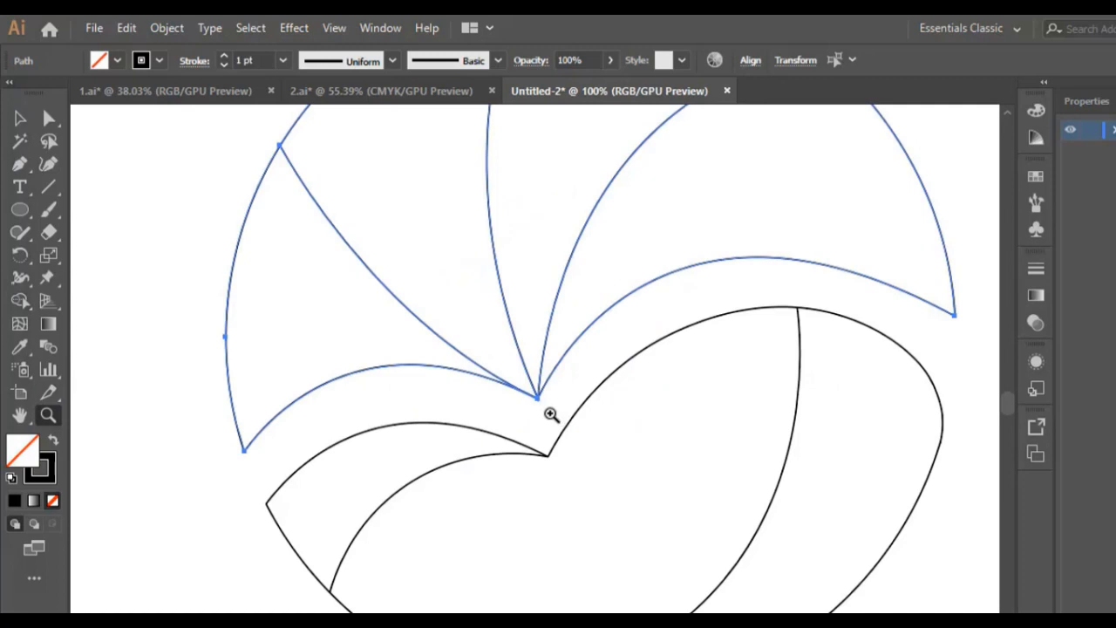
click(544, 410)
click(541, 384)
click(530, 403)
click(546, 389)
click(512, 399)
click(539, 399)
click(547, 402)
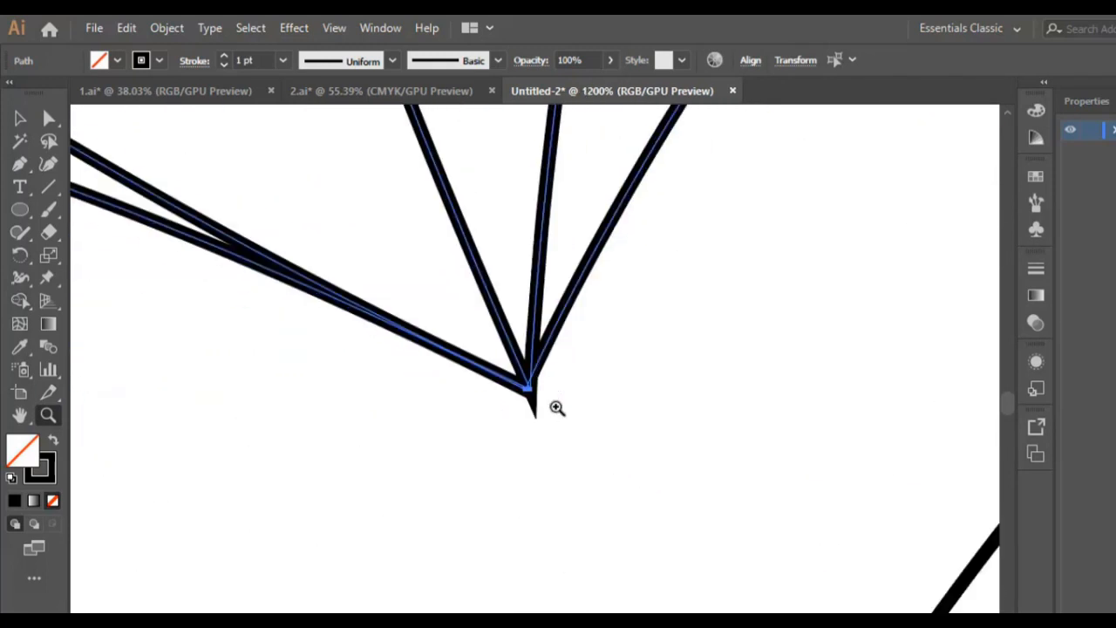
click(533, 394)
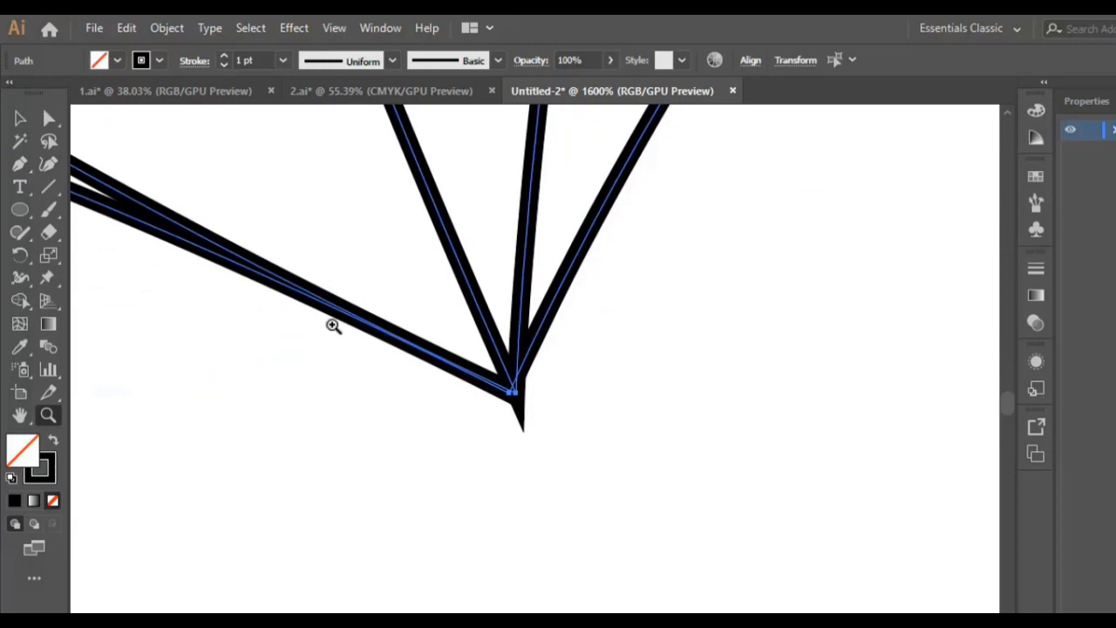
drag(473, 444, 573, 354)
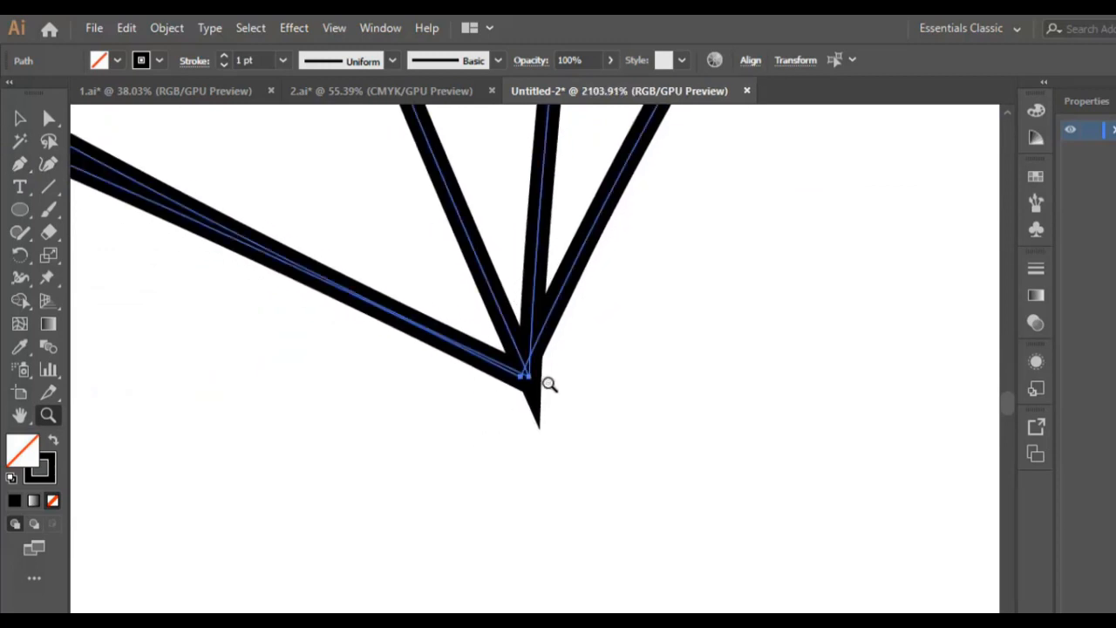
click(20, 116)
drag(465, 443, 685, 316)
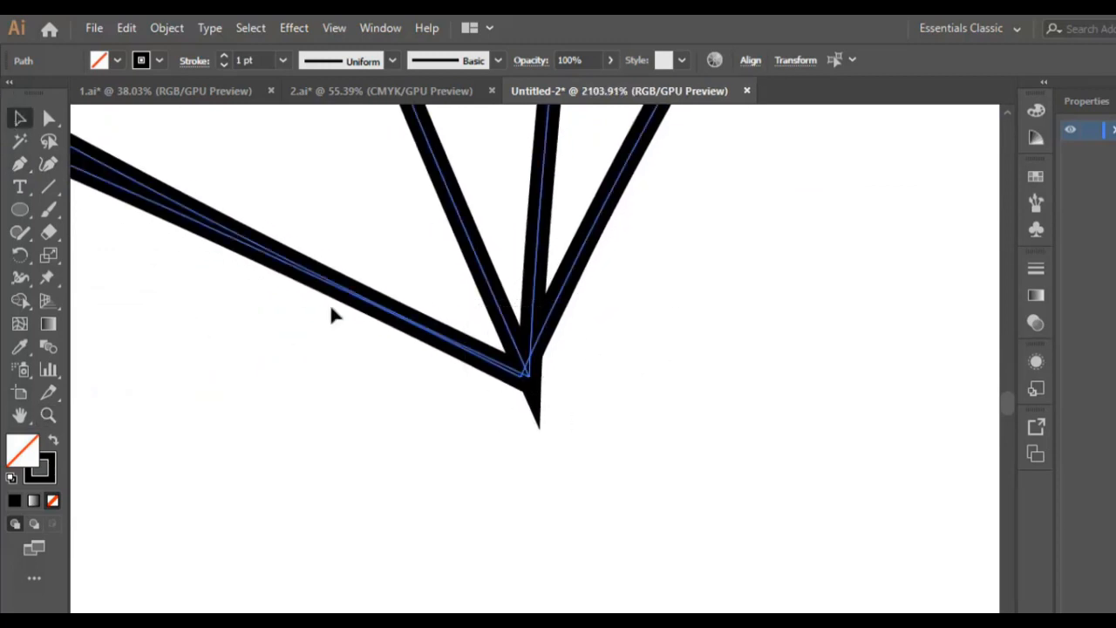
click(19, 300)
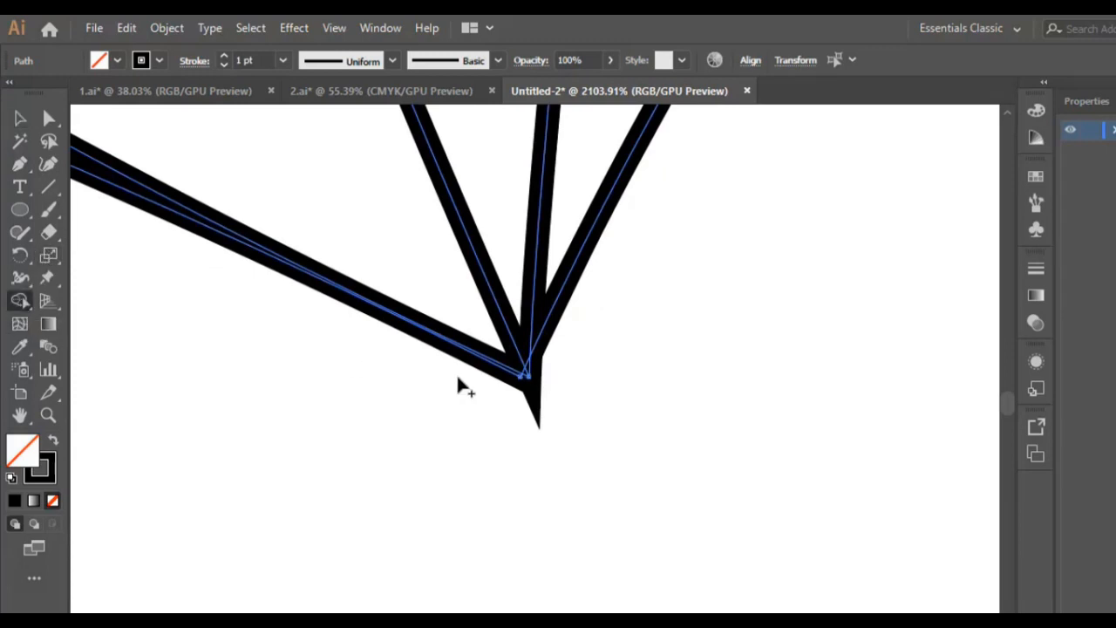
alt+click(528, 376)
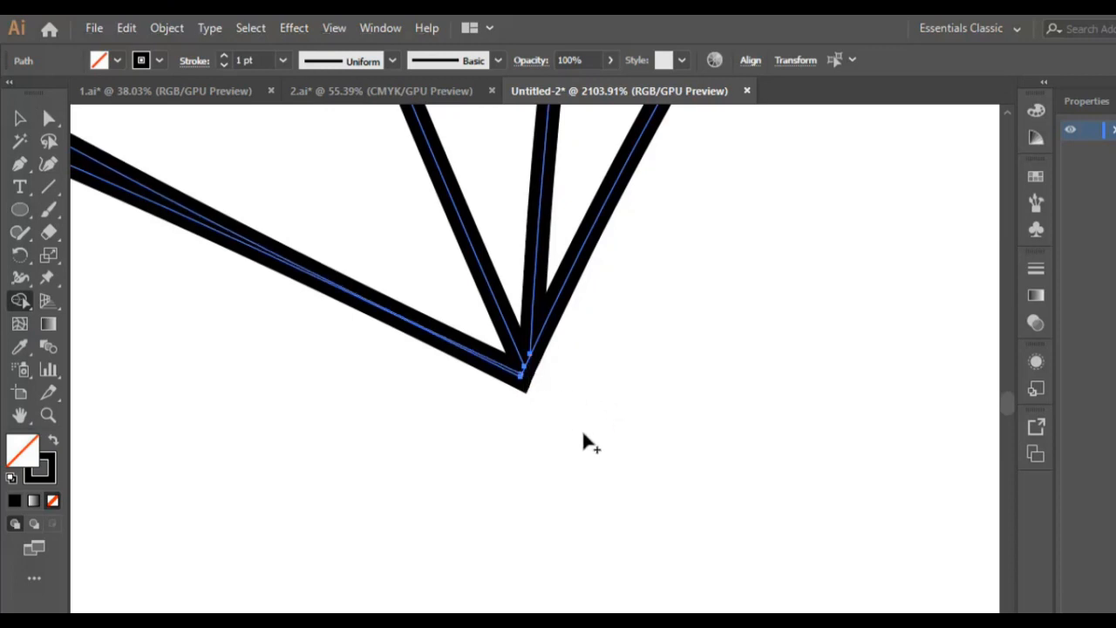
Select all of the logo's paths, check with Shape Builder that the curves divide them into separate regions, and deselect everything
key(ctrl+minus)
key(ctrl+minus)
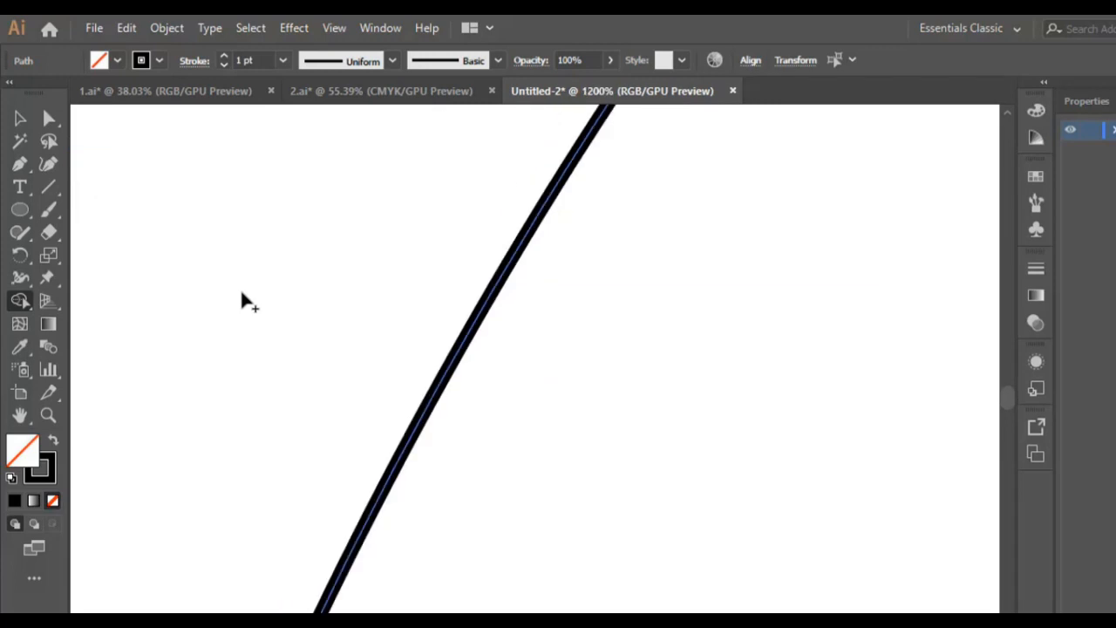
key(ctrl+minus)
key(ctrl+minus)
key(ctrl+minus)
key(ctrl+minus)
key(ctrl+minus)
key(ctrl+minus)
key(ctrl+minus)
key(ctrl+minus)
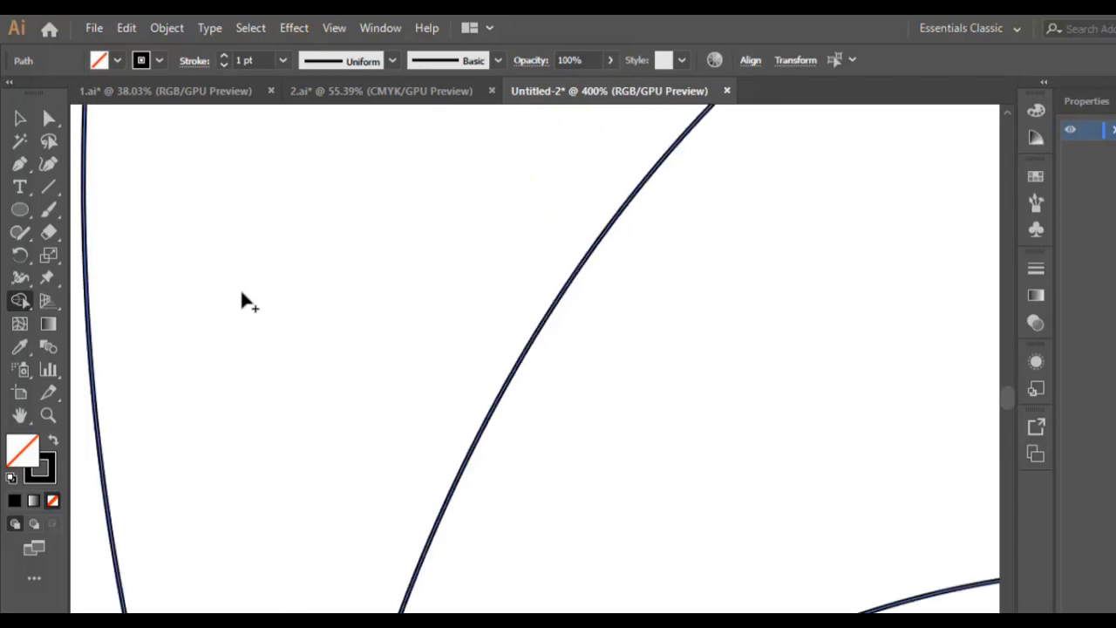
scroll(218, 299, down, 3)
click(20, 118)
click(653, 407)
drag(262, 212, 707, 563)
scroll(706, 563, up, 1)
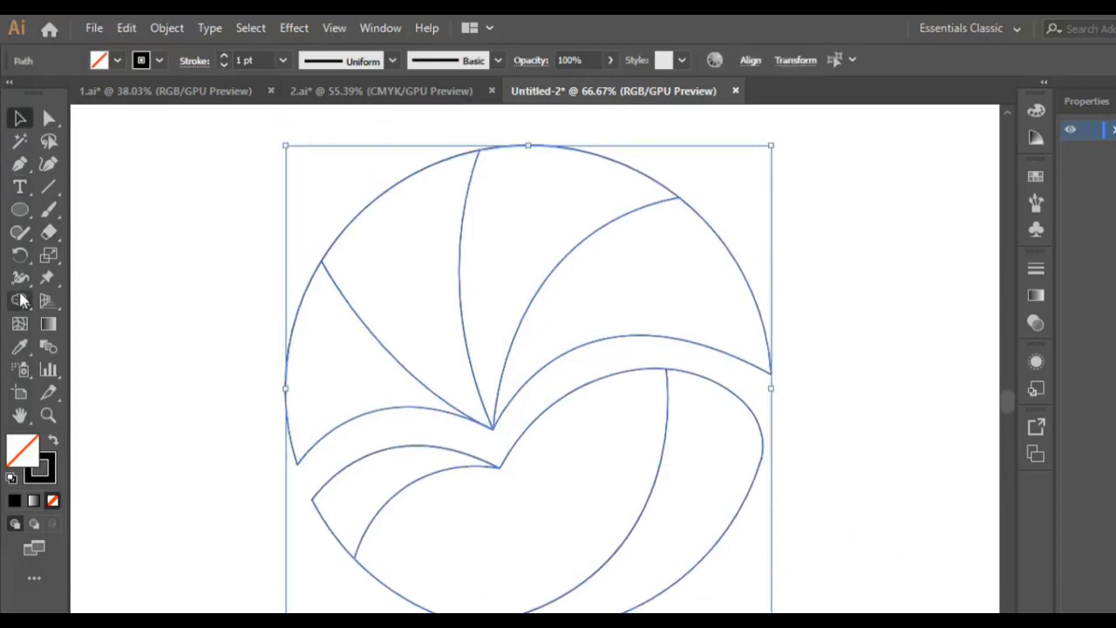
click(20, 300)
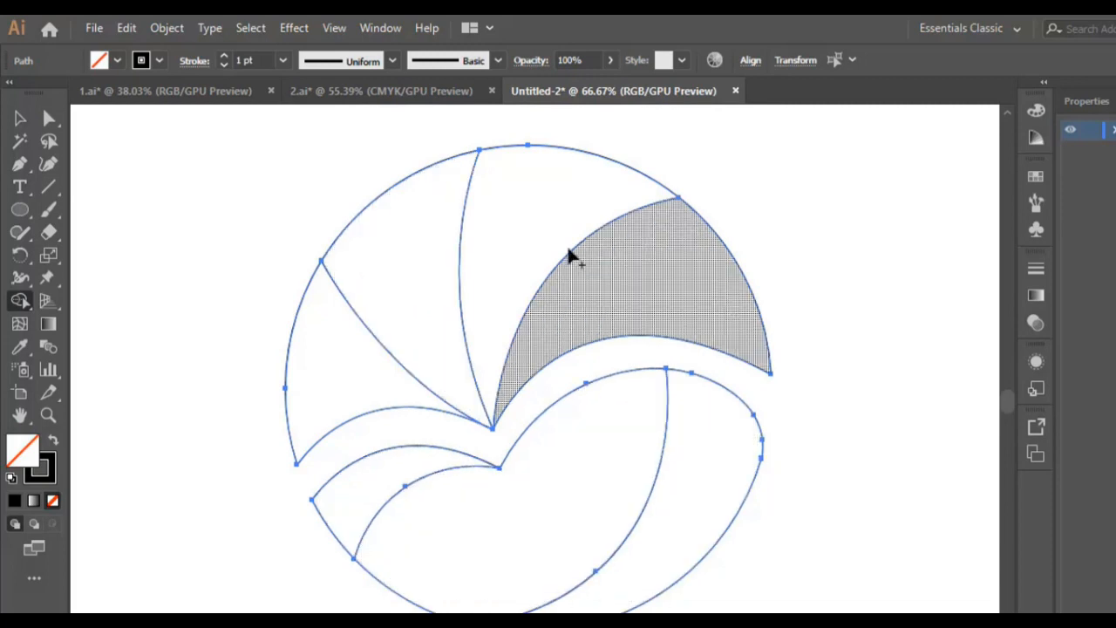
click(18, 118)
click(891, 261)
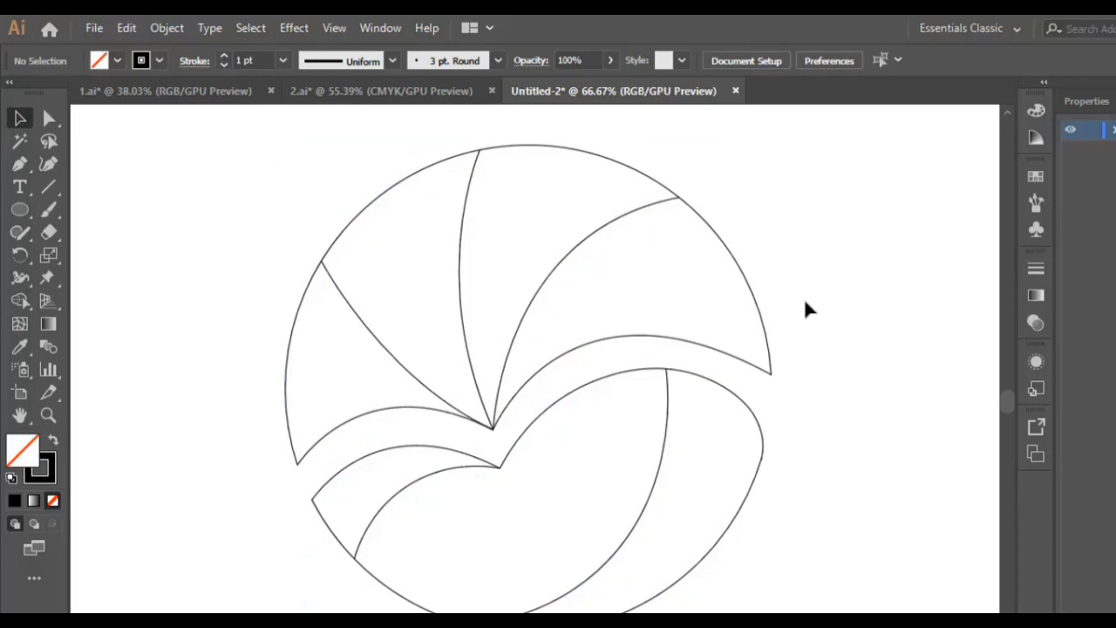